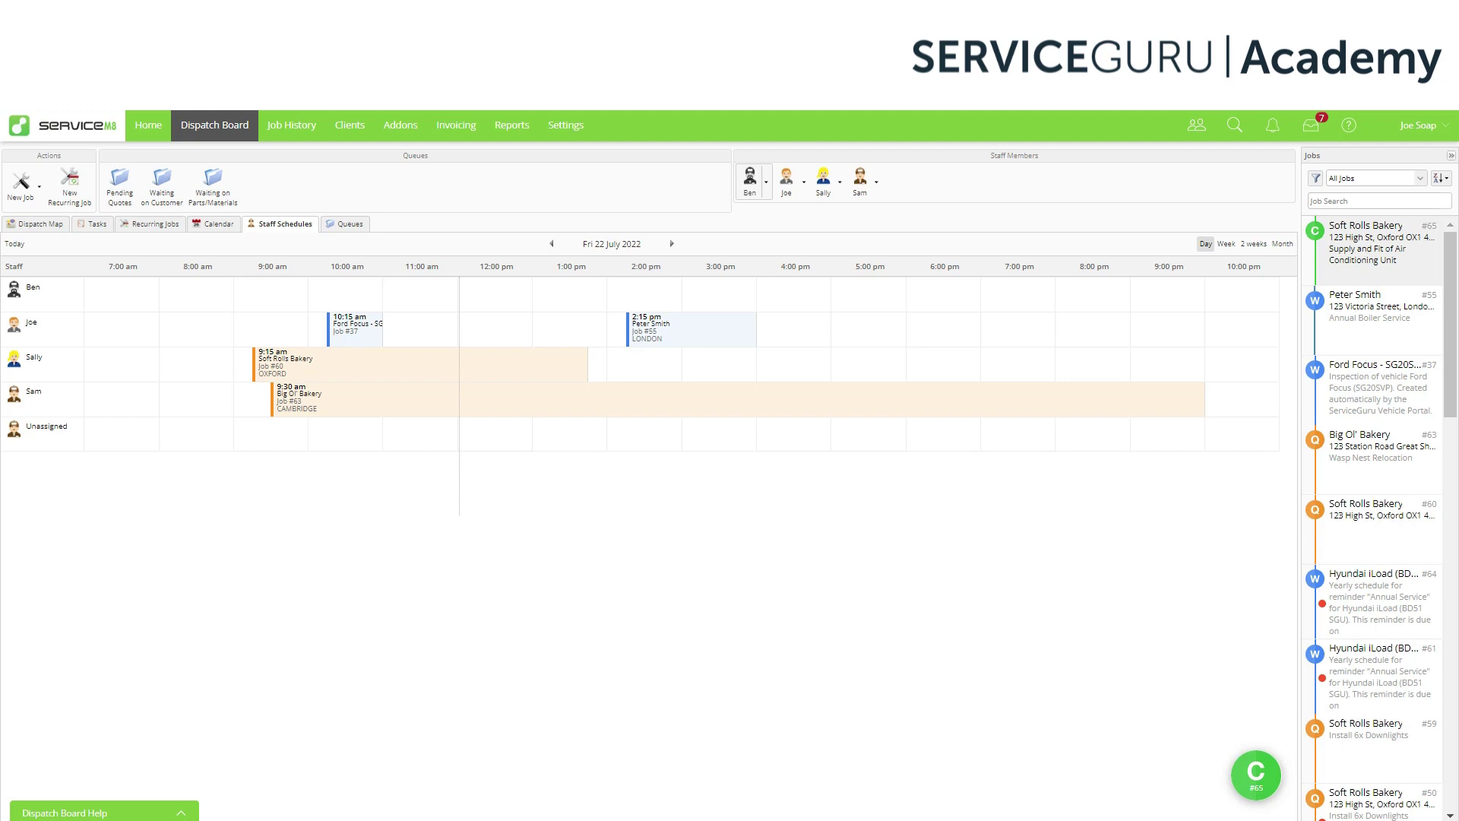
- Open the completed Soft Rolls Bakery air conditioning job and review its profit and loss in the ServiceGuru Job P&L add-on
{"action": "left_click", "coordinate": [1371, 239]}
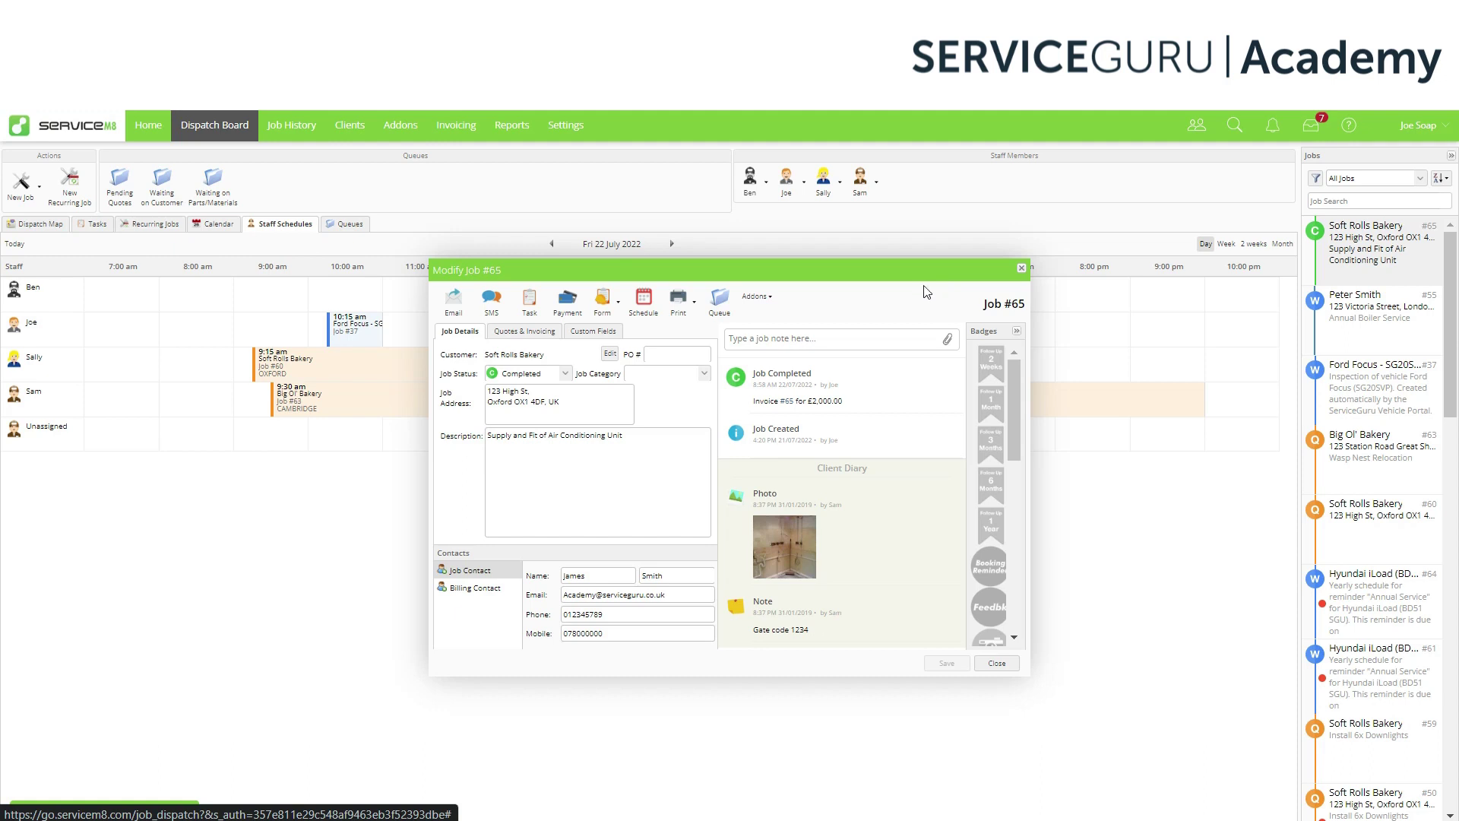
{"action": "left_click", "coordinate": [514, 332]}
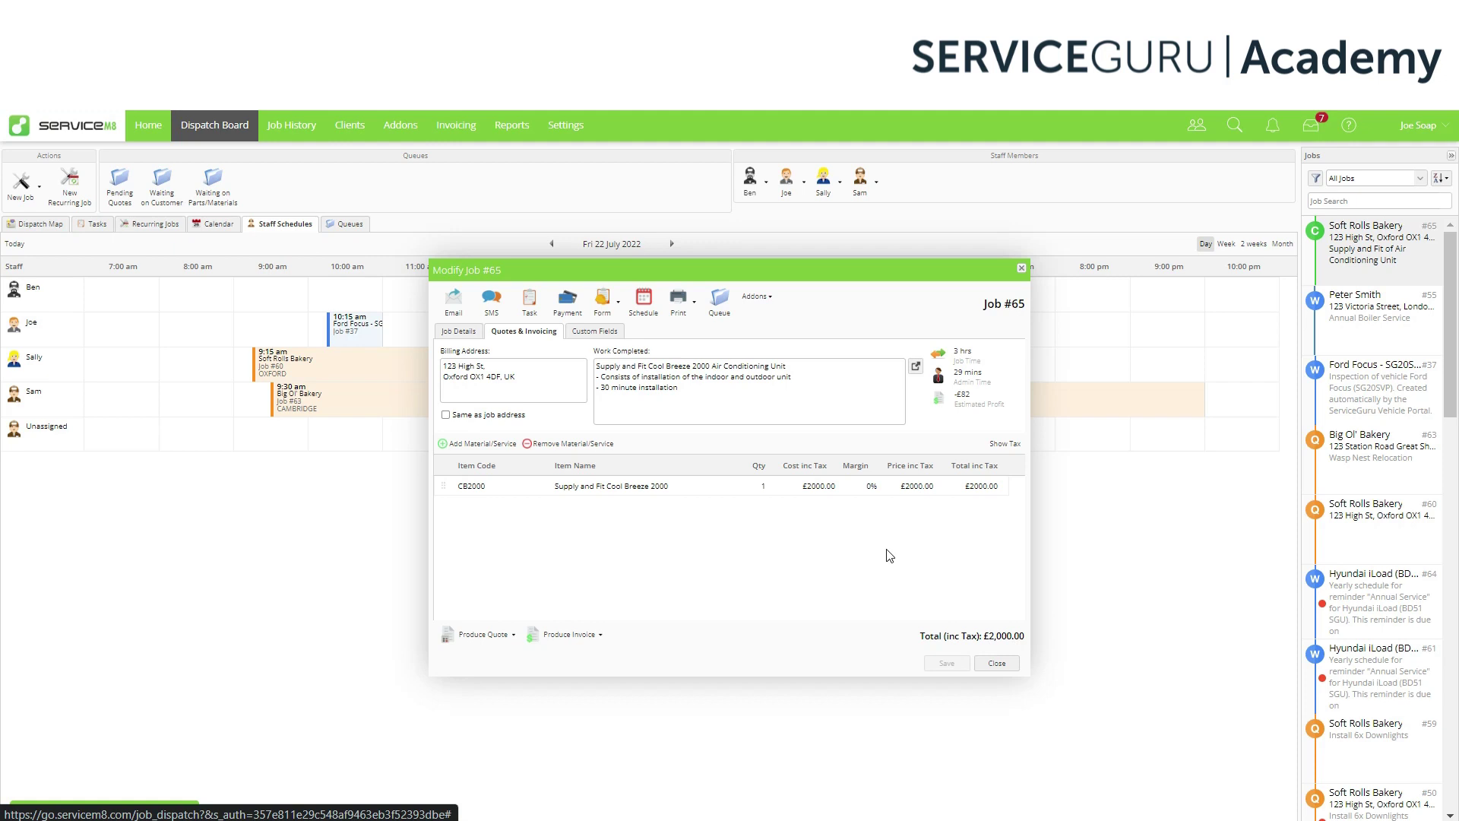
{"action": "left_click", "coordinate": [769, 297]}
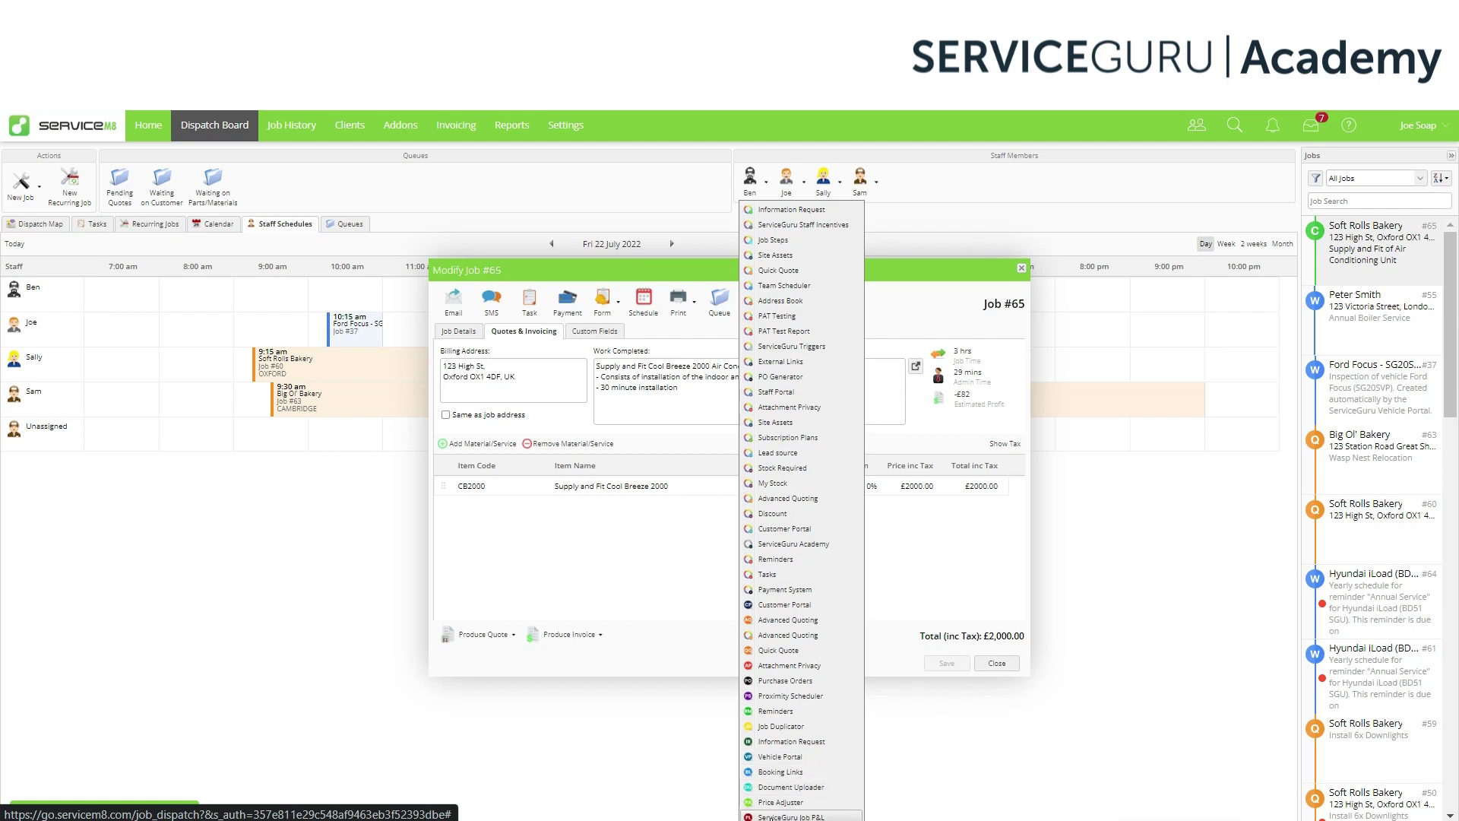
{"action": "left_click", "coordinate": [790, 817]}
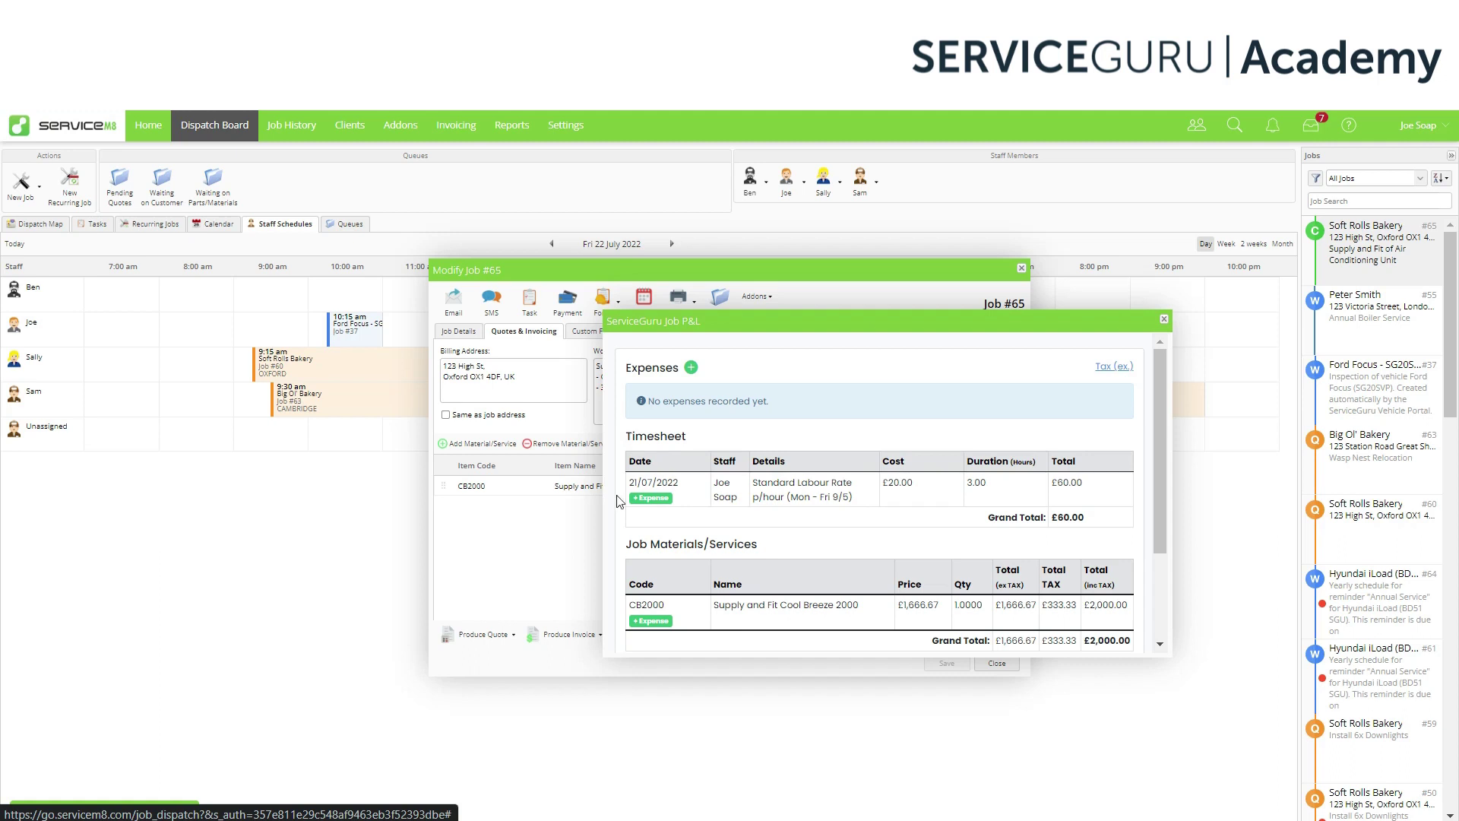
{"action": "scroll", "coordinate": [619, 501], "scroll_direction": "down", "scroll_amount": 3}
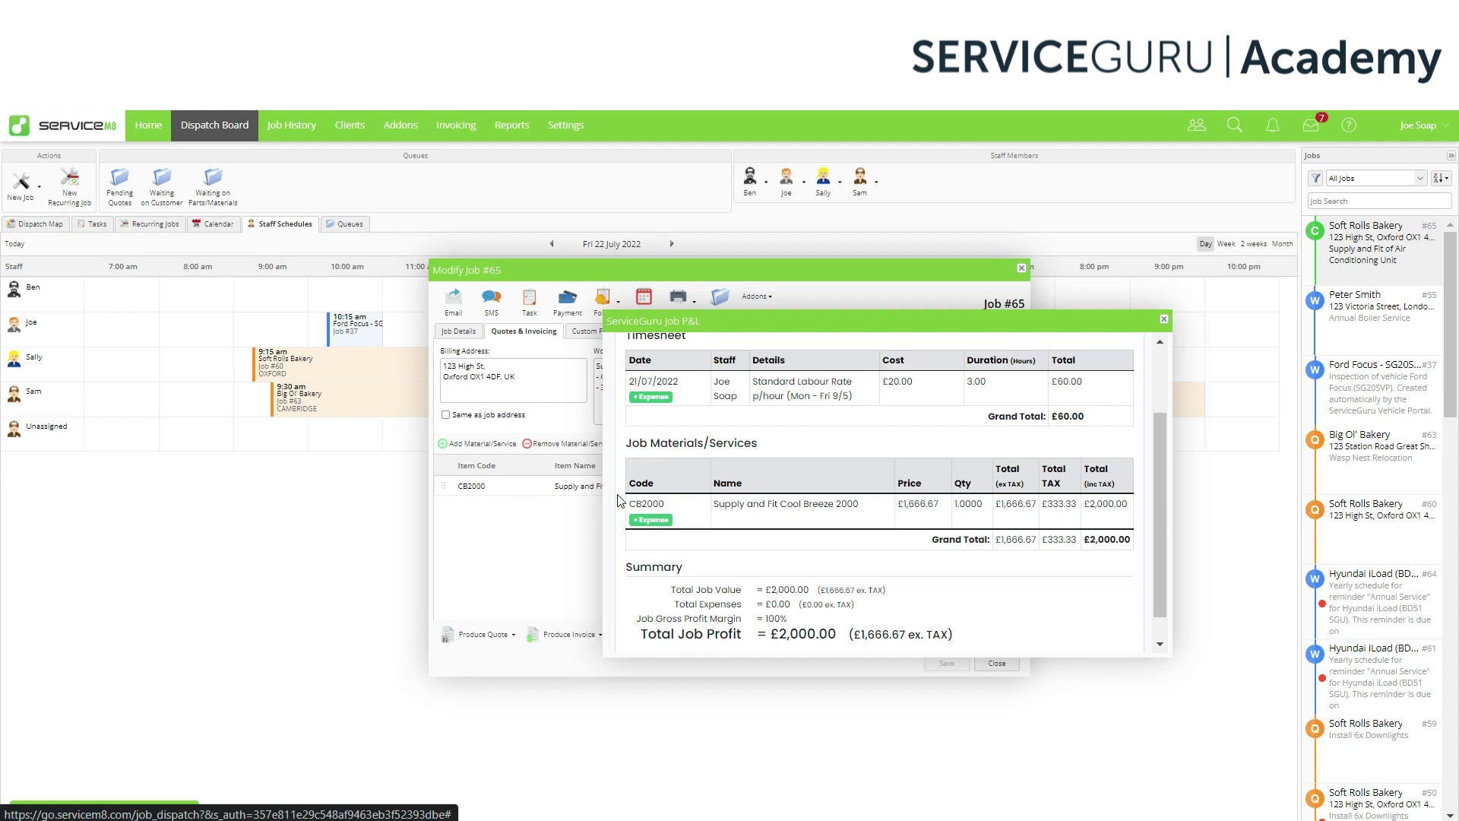
{"action": "scroll", "coordinate": [619, 501], "scroll_direction": "down", "scroll_amount": 1}
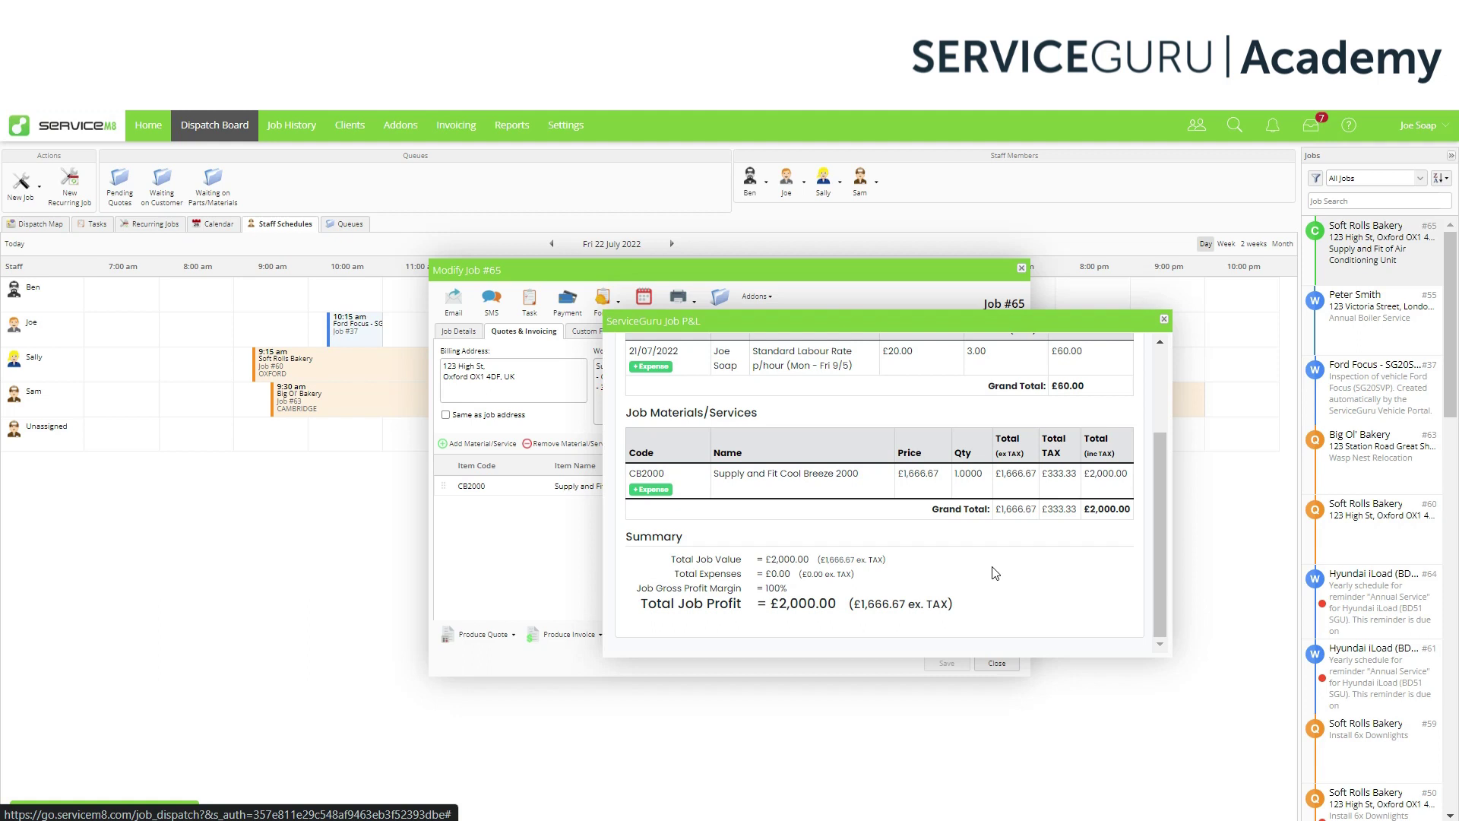
{"action": "scroll", "coordinate": [995, 572], "scroll_direction": "up", "scroll_amount": 3}
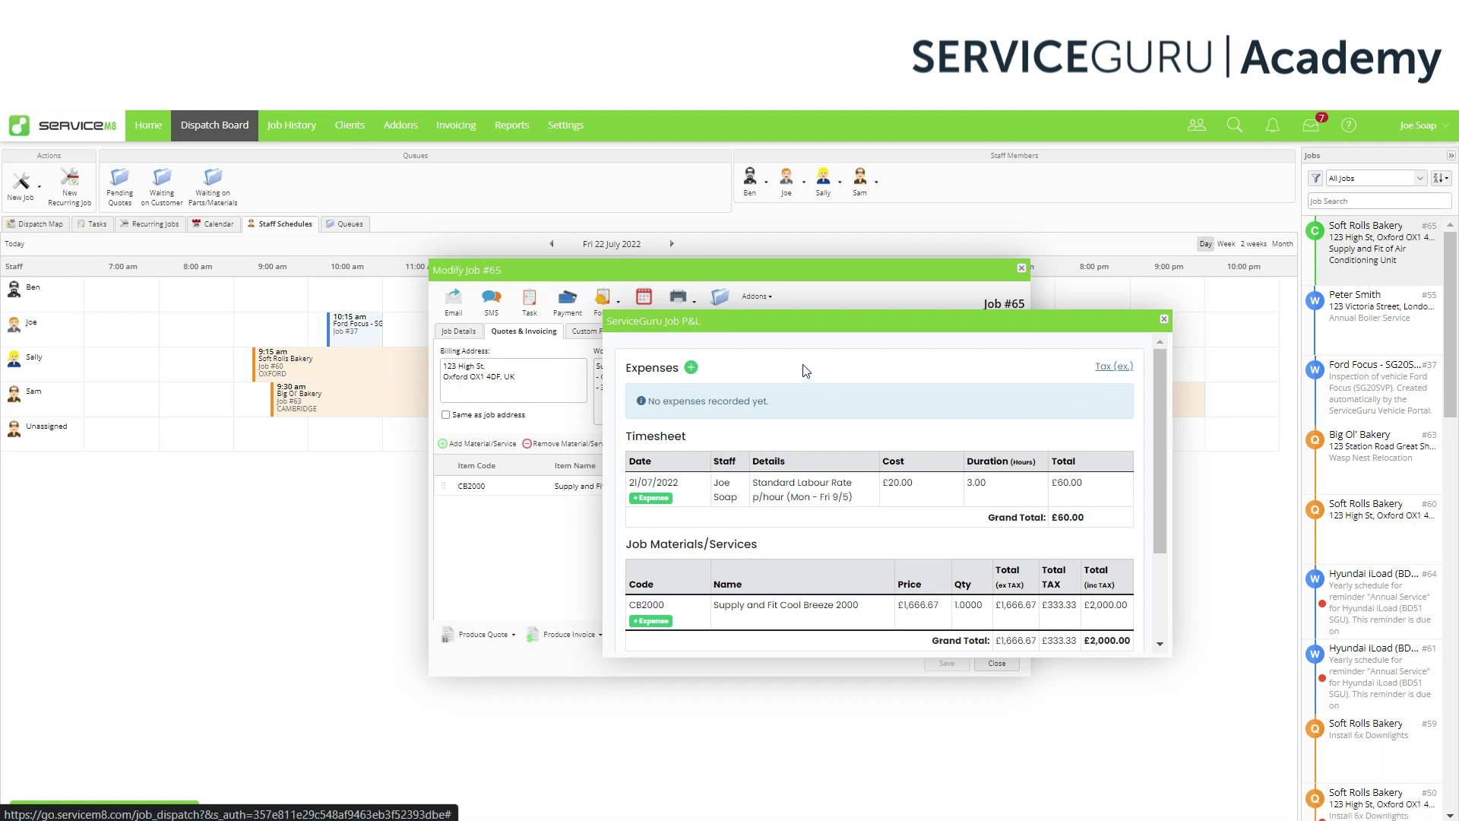
- Add a job expense with code parking, name Parking Charge, price 20 ex tax and quantity 1
{"action": "left_click", "coordinate": [690, 367]}
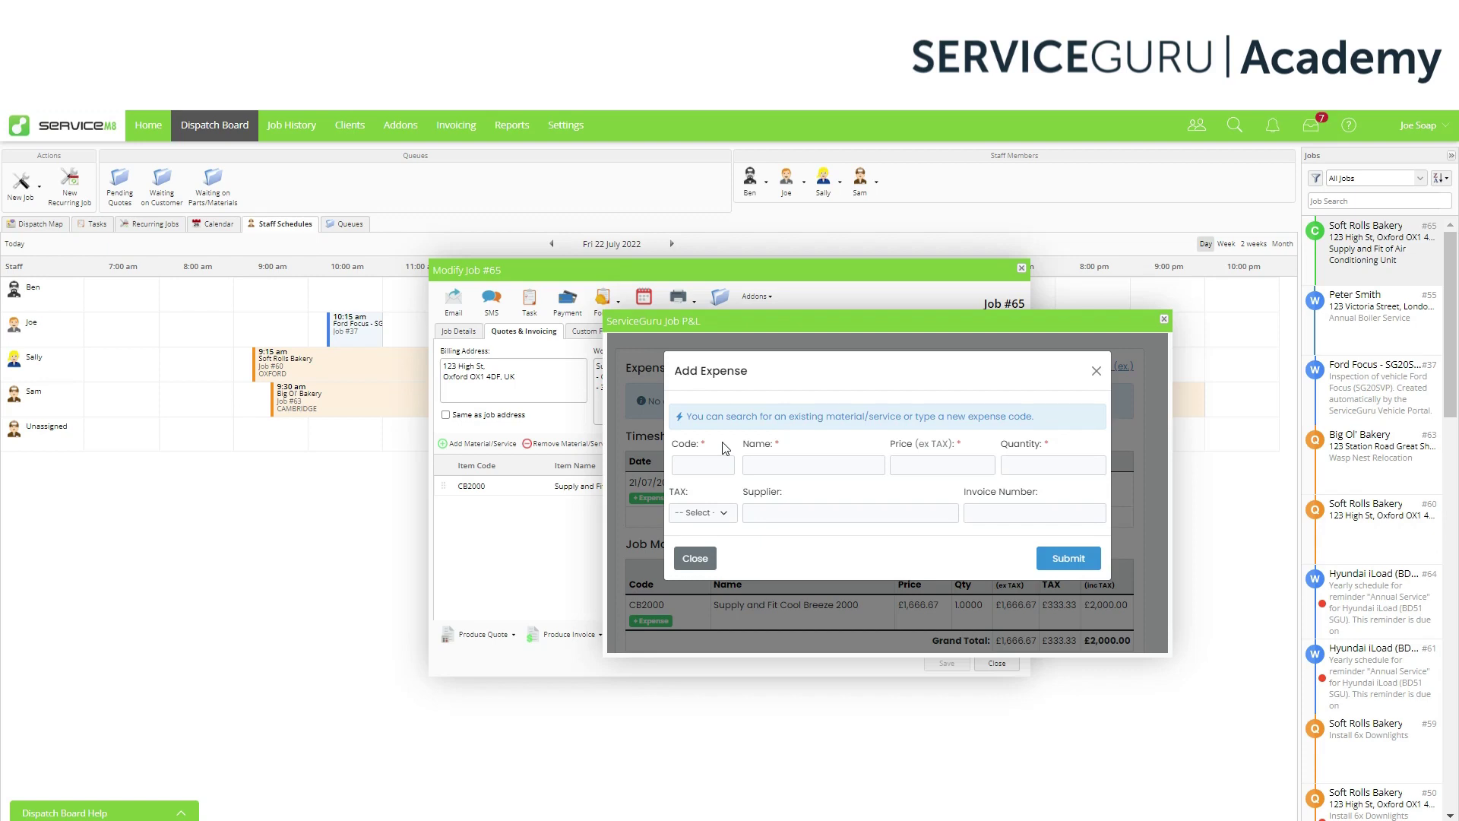
{"action": "left_click", "coordinate": [683, 462]}
{"action": "type", "text": "E"}
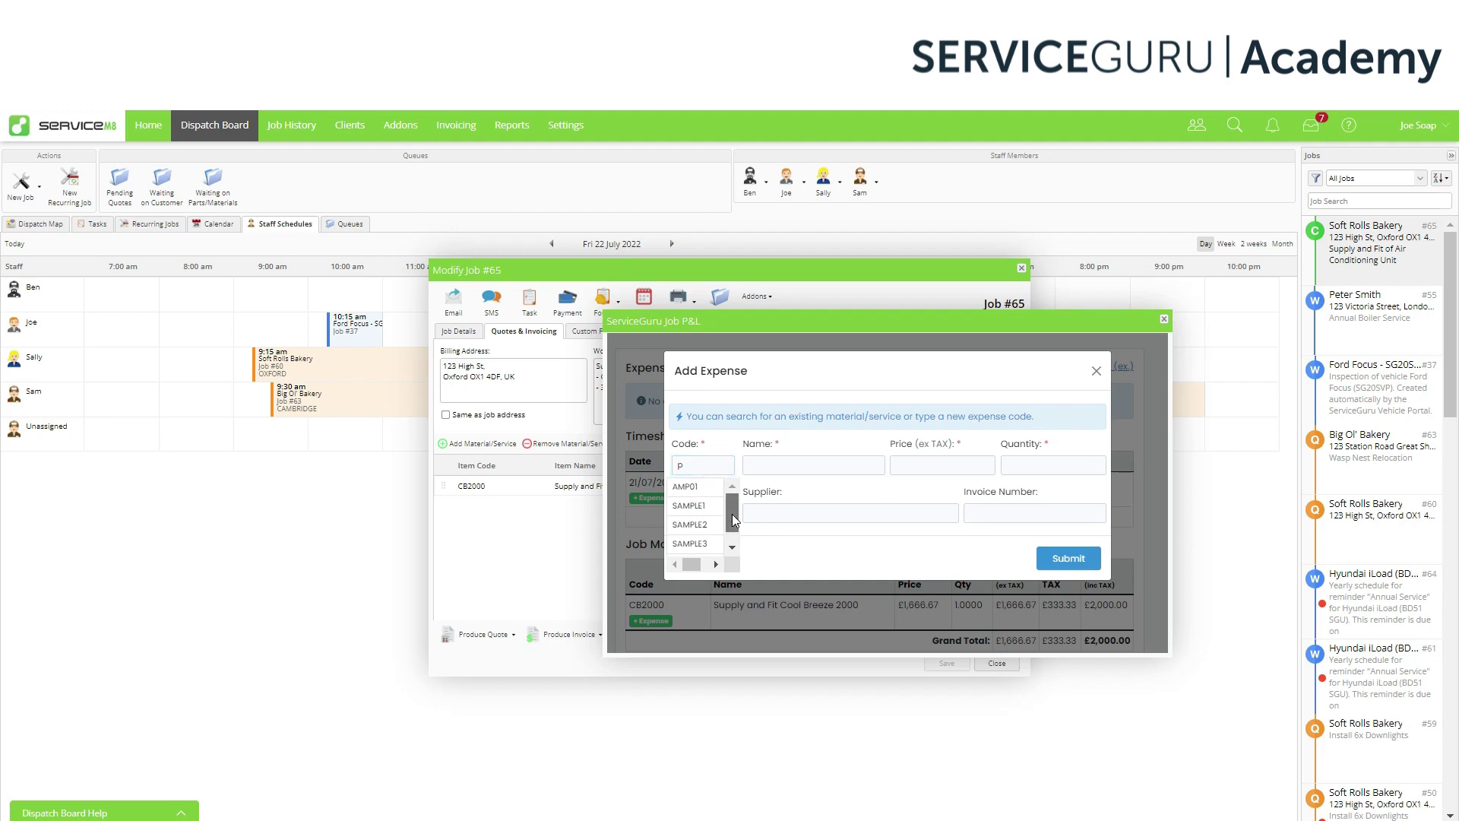
{"action": "mouse_move", "coordinate": [732, 513]}
{"action": "left_mouse_down"}
{"action": "mouse_move", "coordinate": [733, 538]}
{"action": "mouse_move", "coordinate": [732, 500]}
{"action": "left_mouse_up"}
{"action": "type", "text": "ark"}
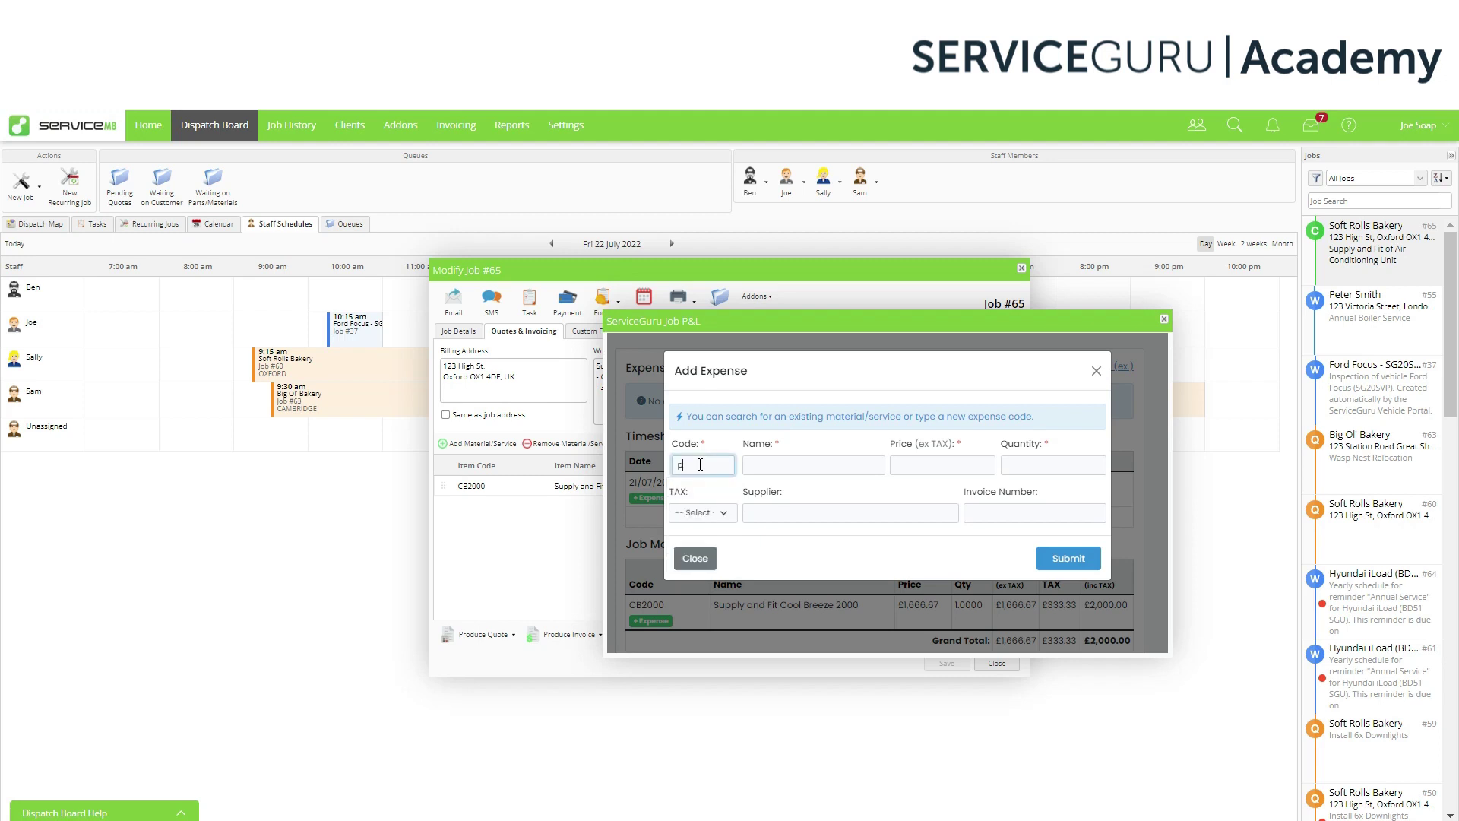
{"action": "type", "text": "ing"}
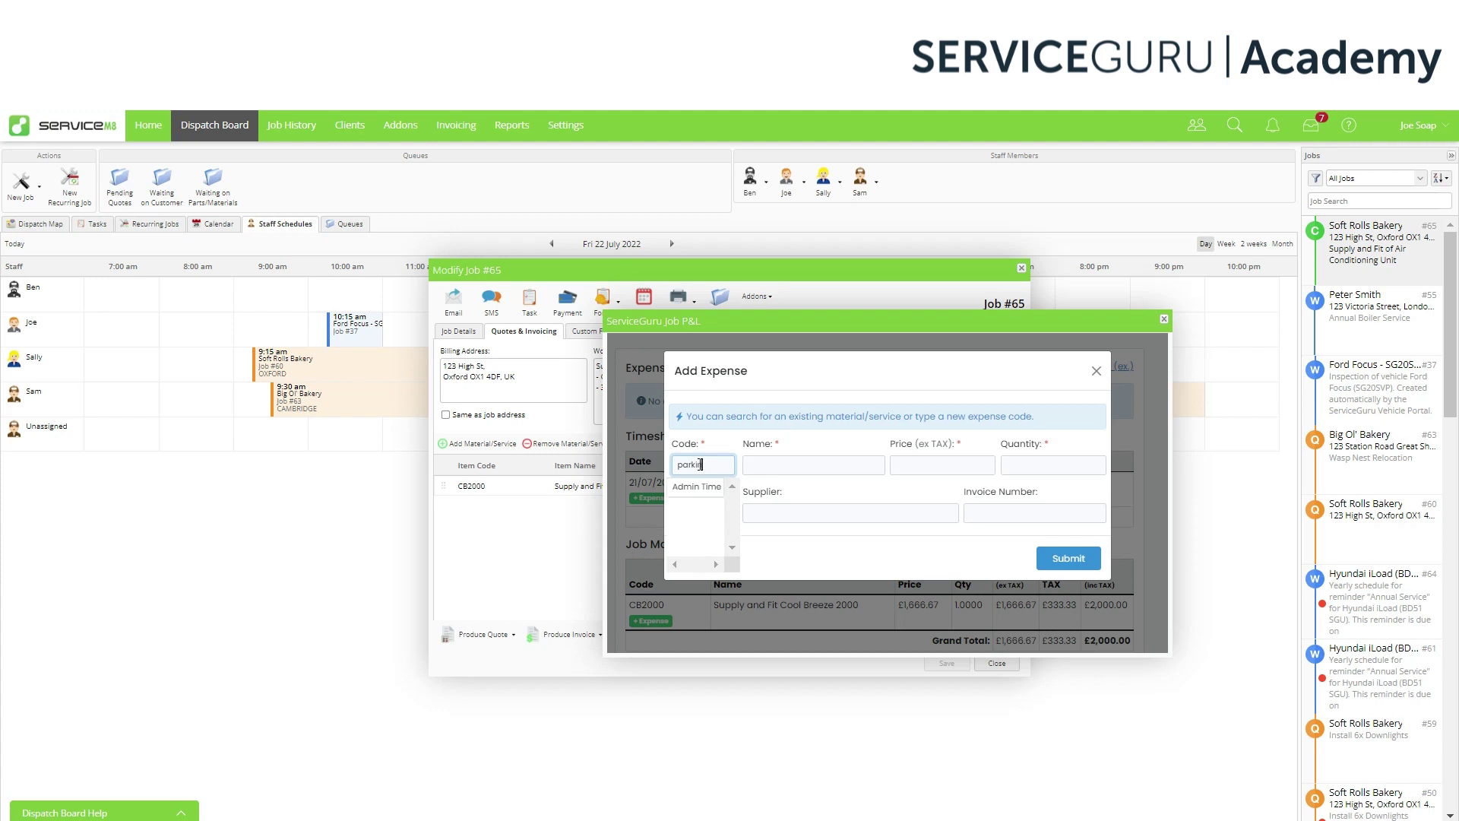
{"action": "left_click", "coordinate": [755, 464]}
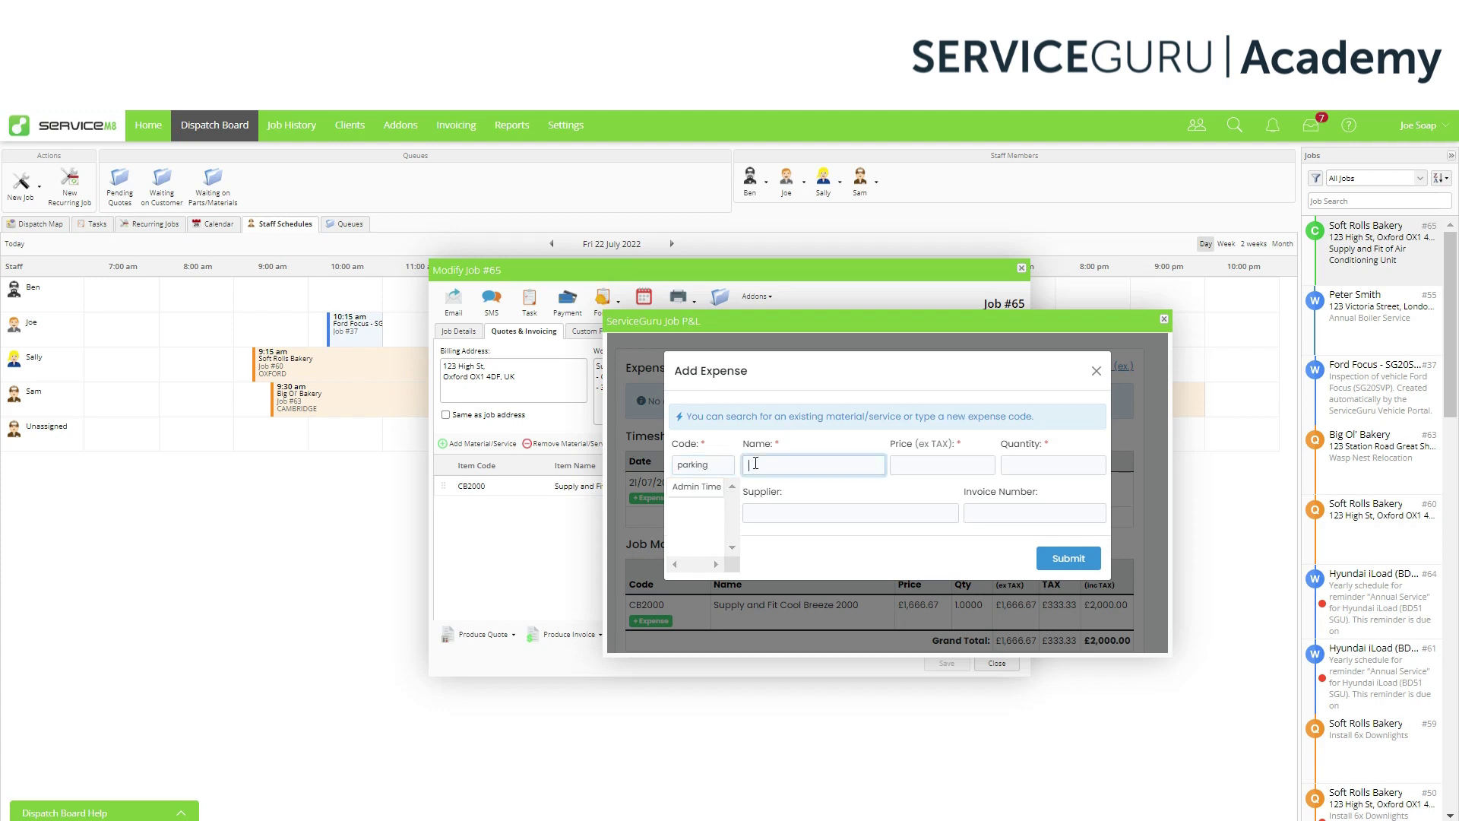
{"action": "type", "text": "Parking Charge"}
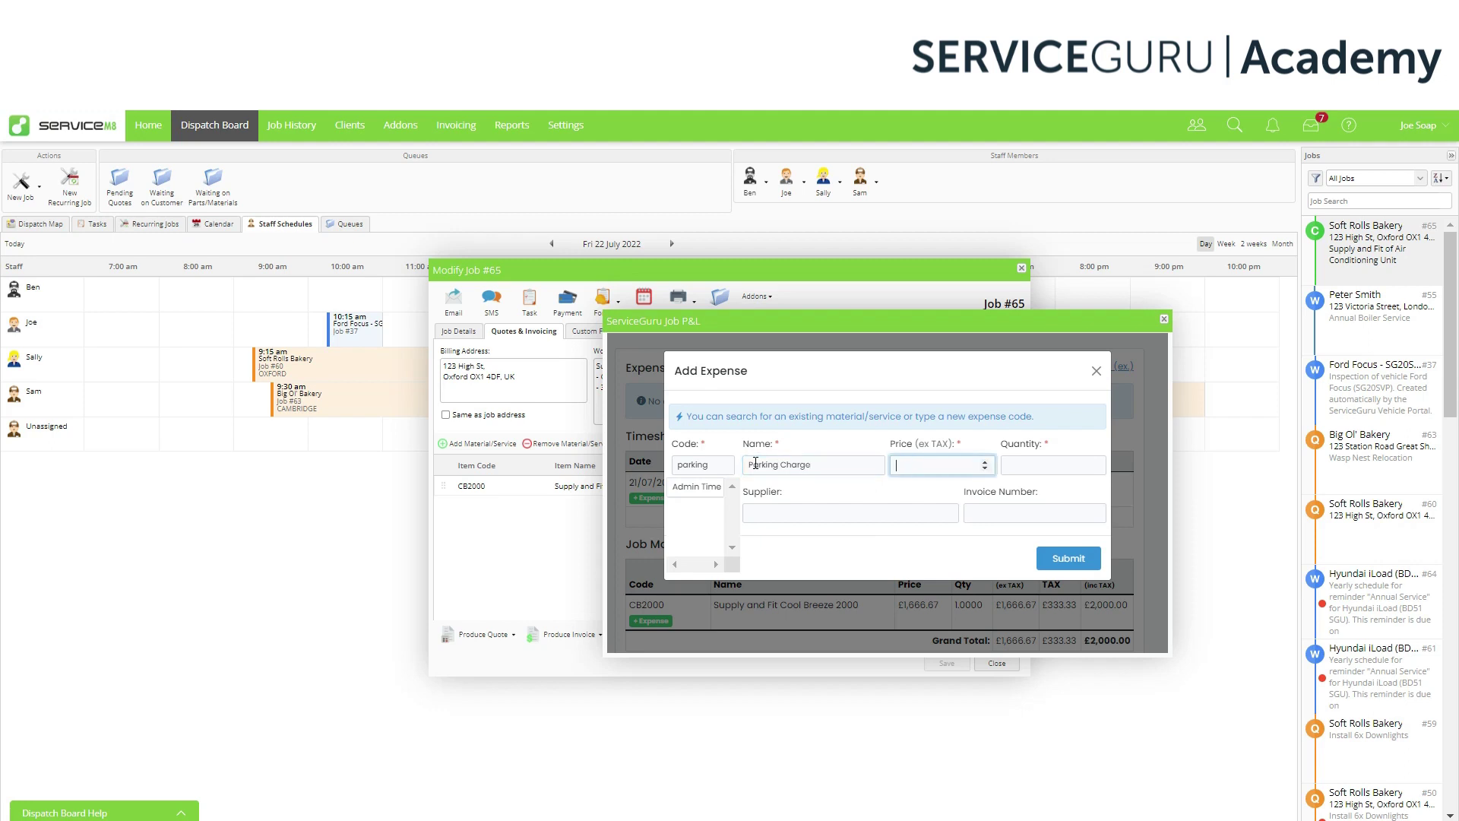
{"action": "type", "text": "20"}
{"action": "key", "text": "Tab"}
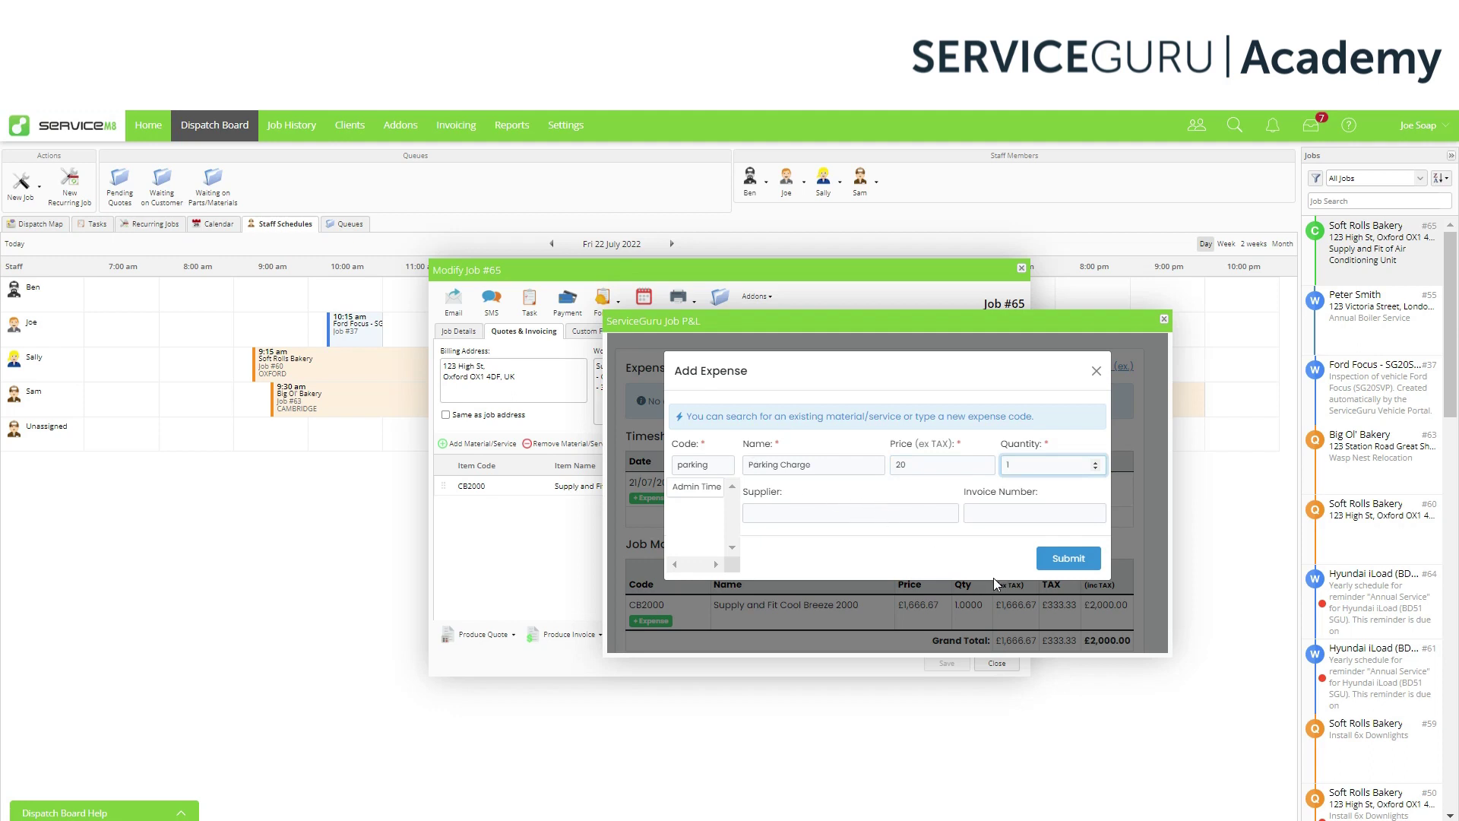
{"action": "left_click", "coordinate": [1065, 561]}
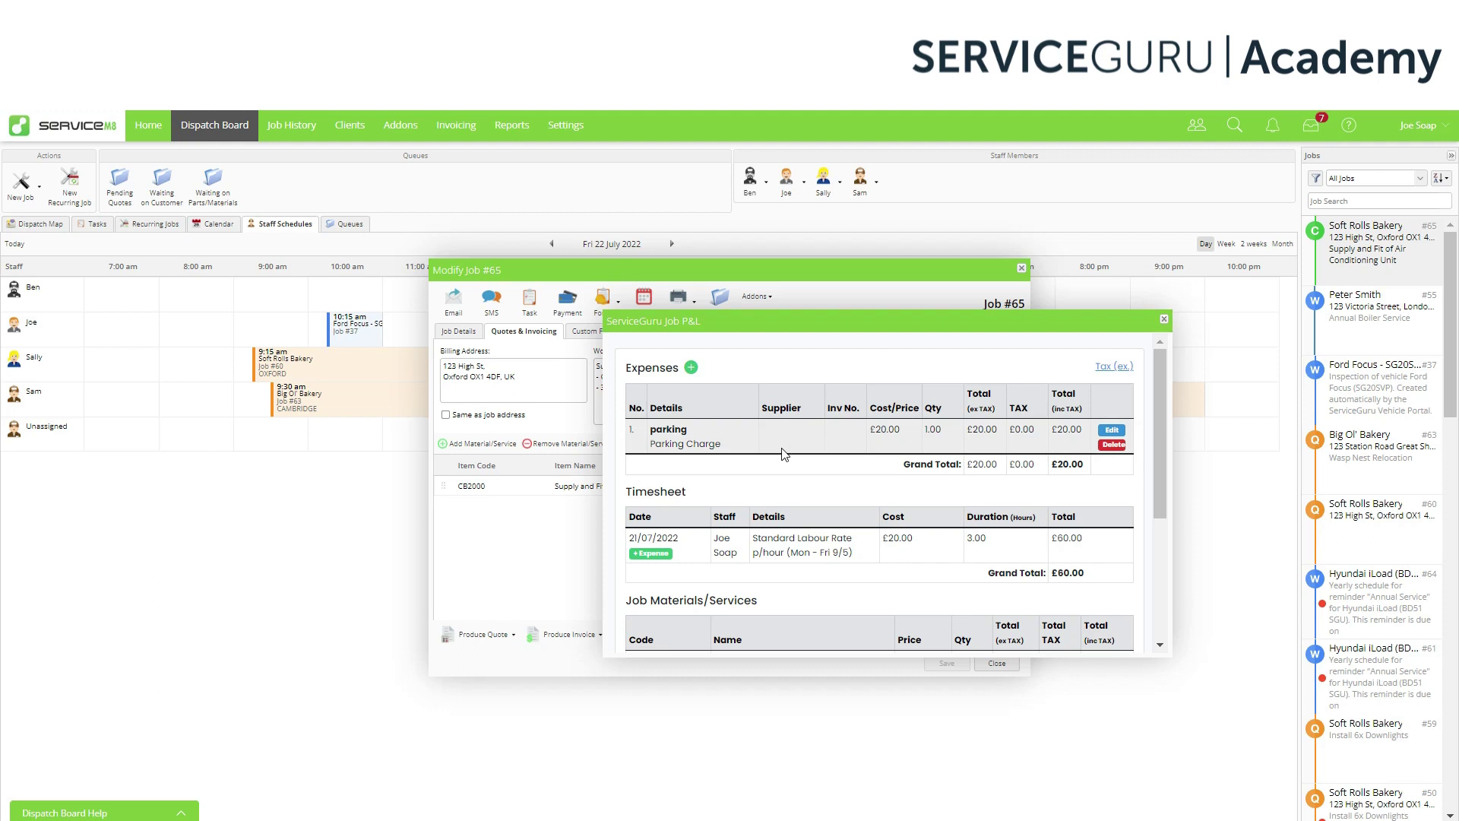
- Add a second job expense with code Congestion, name Congestion Charge, price 20 ex tax and quantity 1
{"action": "left_click", "coordinate": [691, 369]}
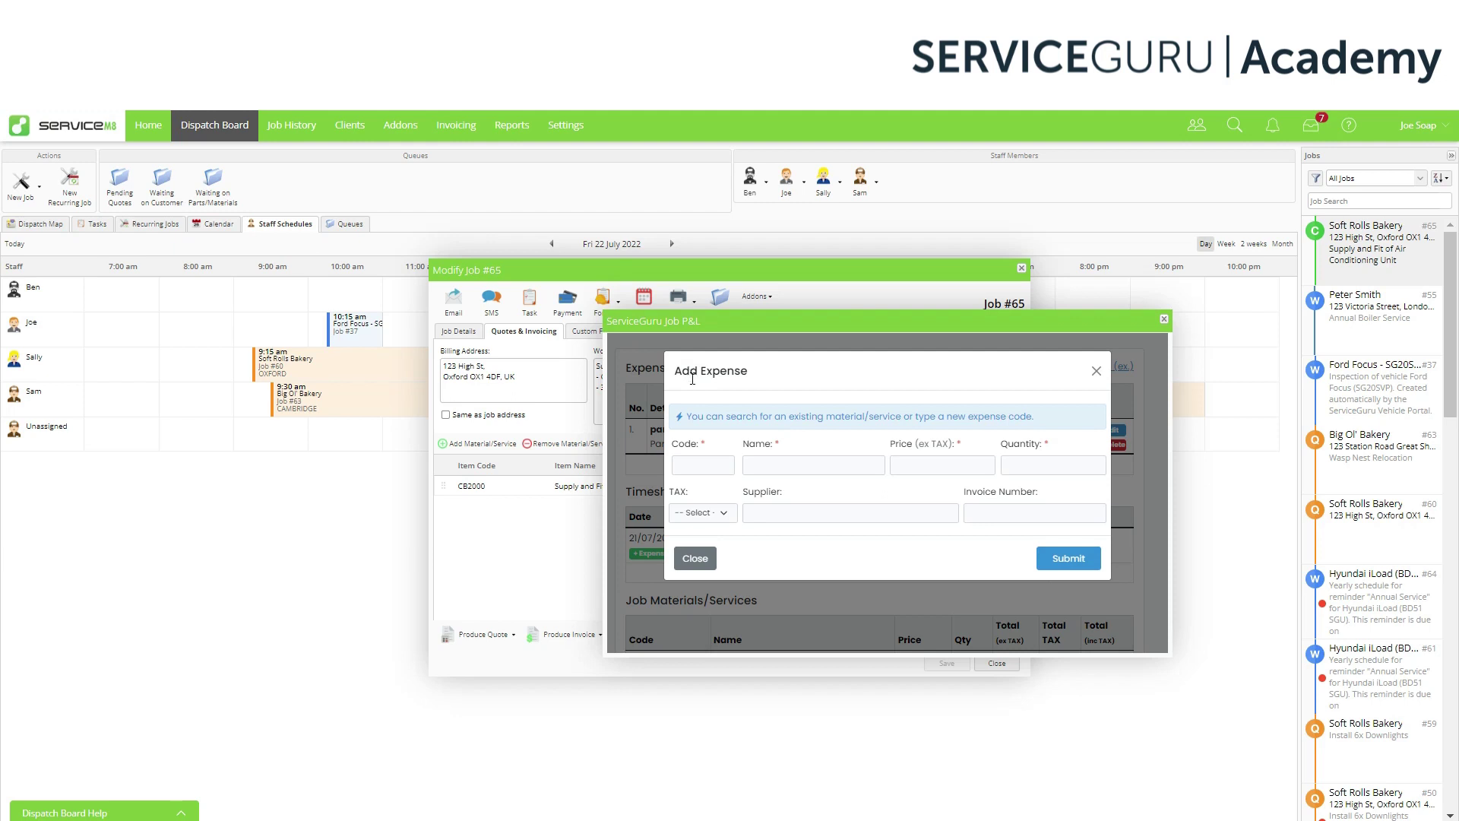
{"action": "left_click", "coordinate": [700, 462]}
{"action": "type", "text": "C"}
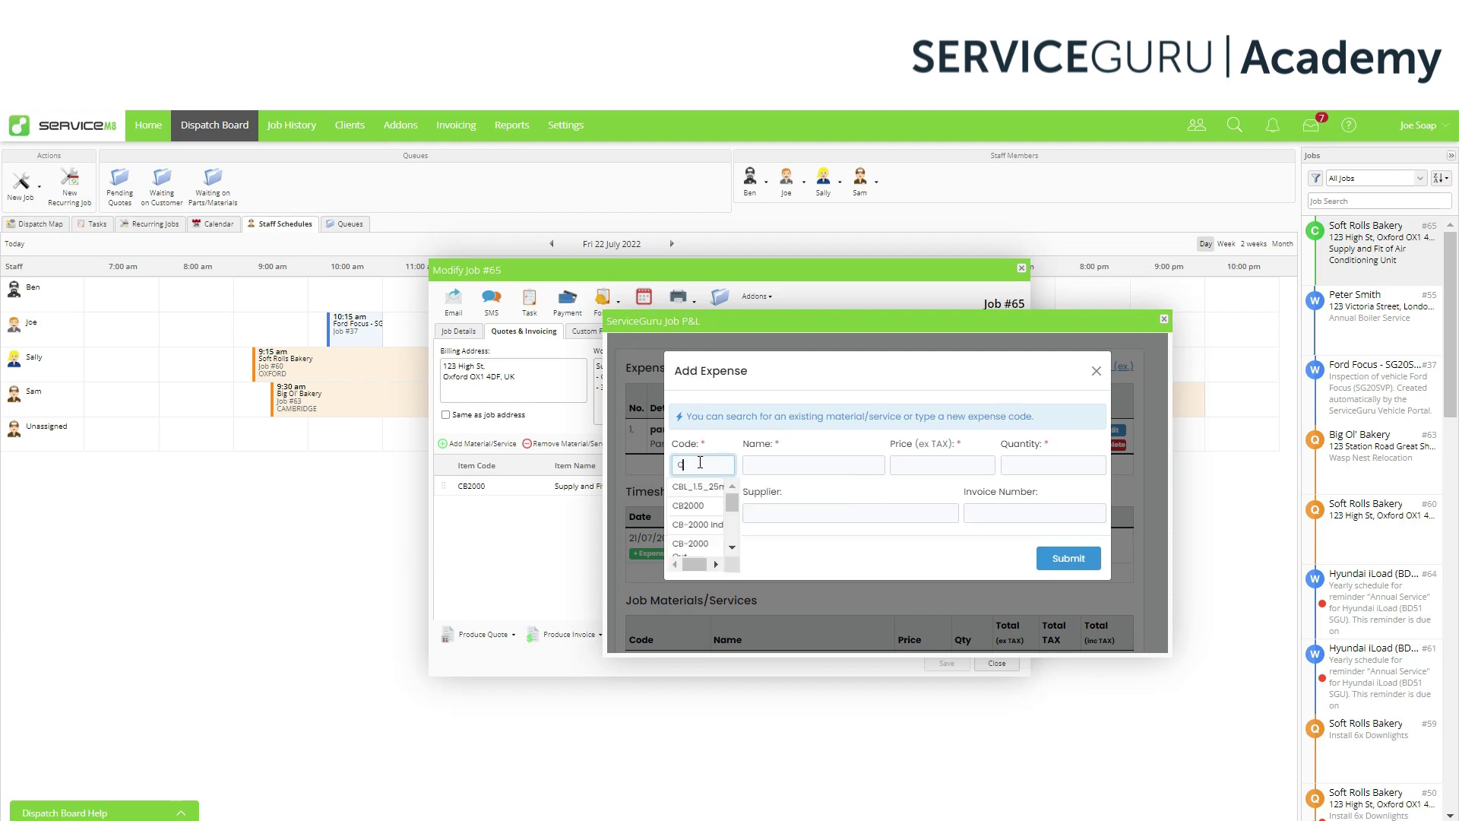
{"action": "type", "text": "ongestion"}
{"action": "key", "text": "Tab"}
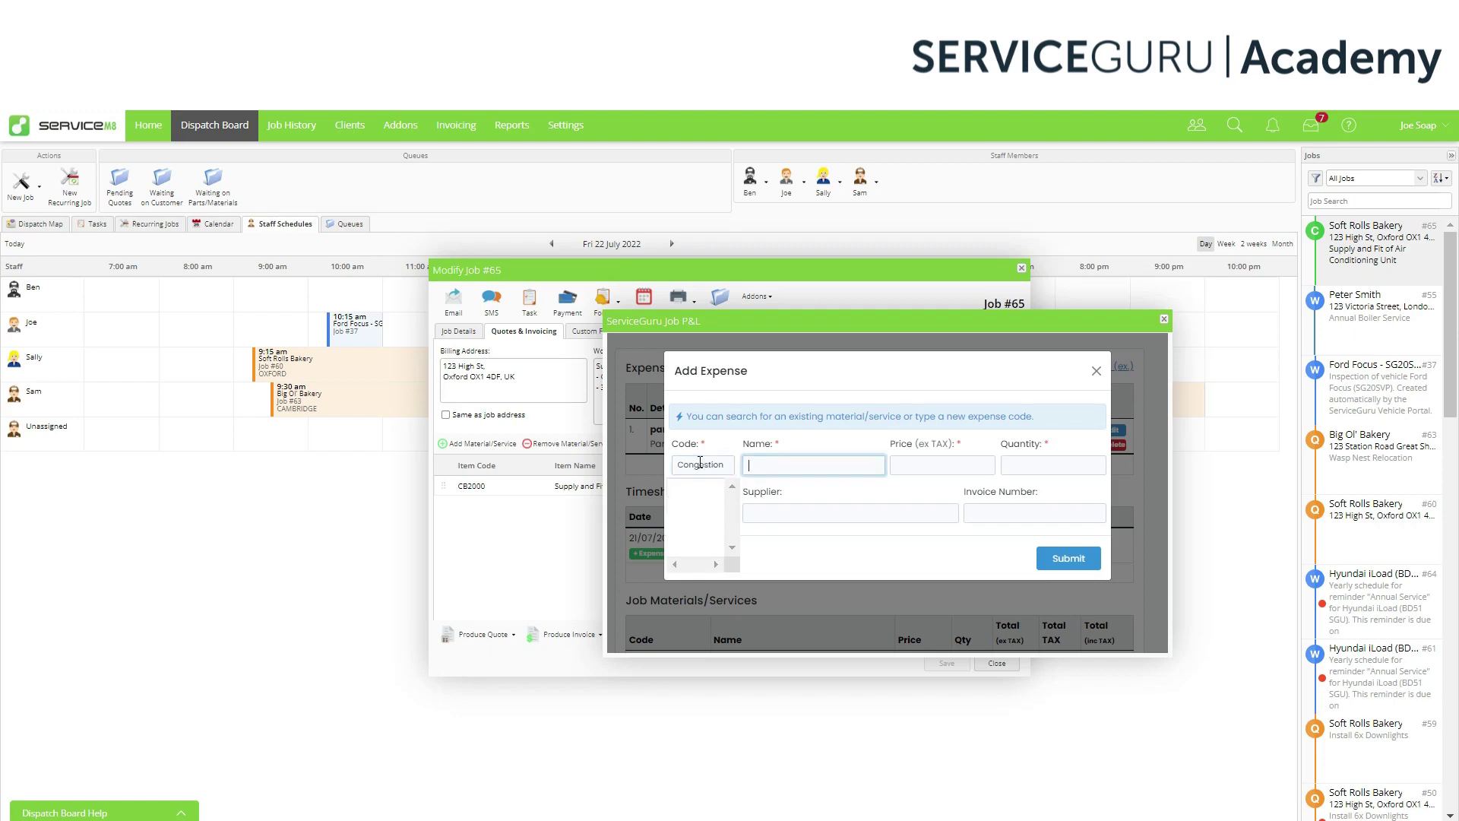
{"action": "type", "text": "Congestion Chargw"}
{"action": "key", "text": "Tab"}
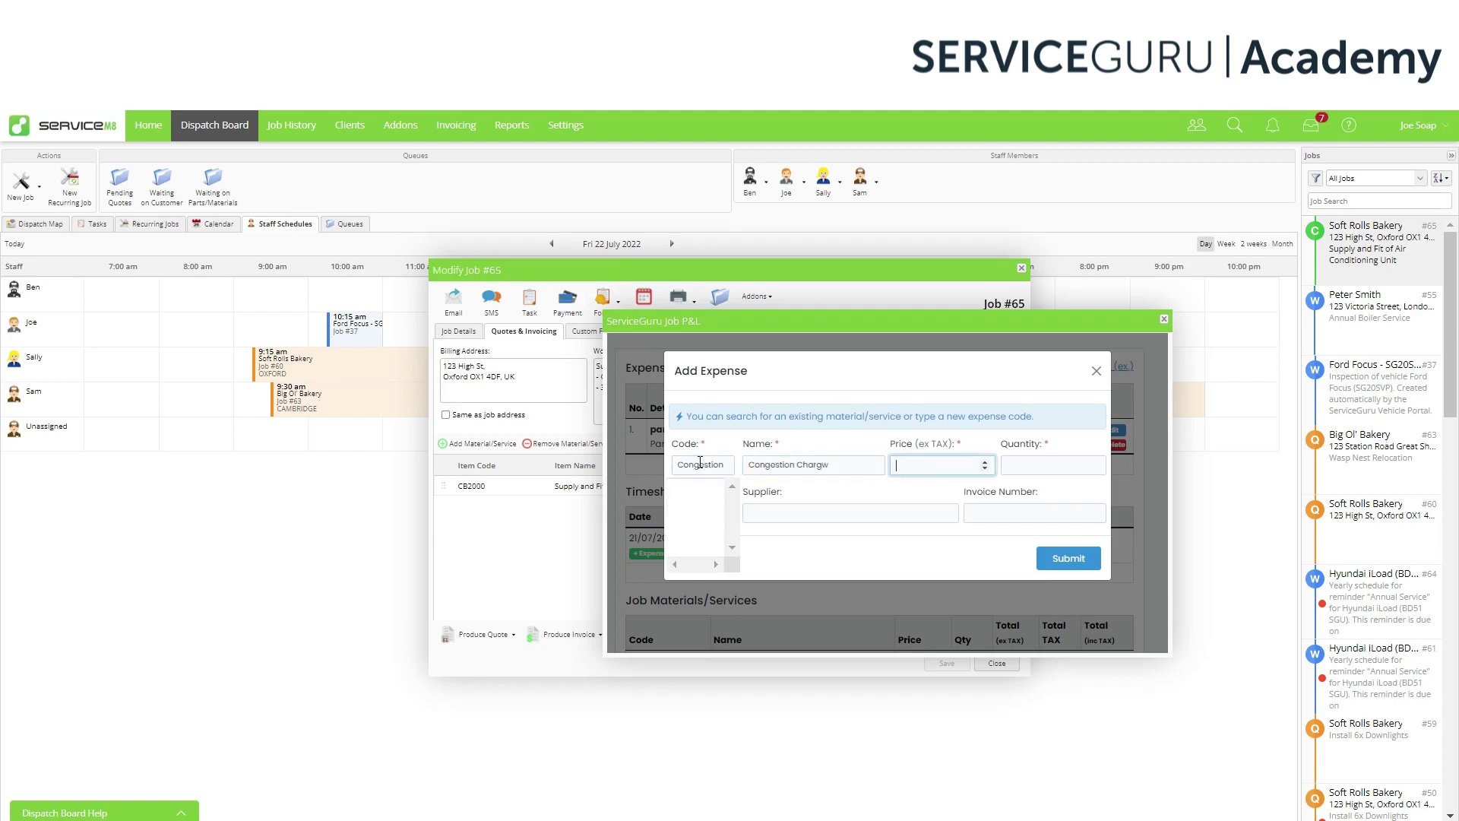
{"action": "left_click", "coordinate": [838, 466]}
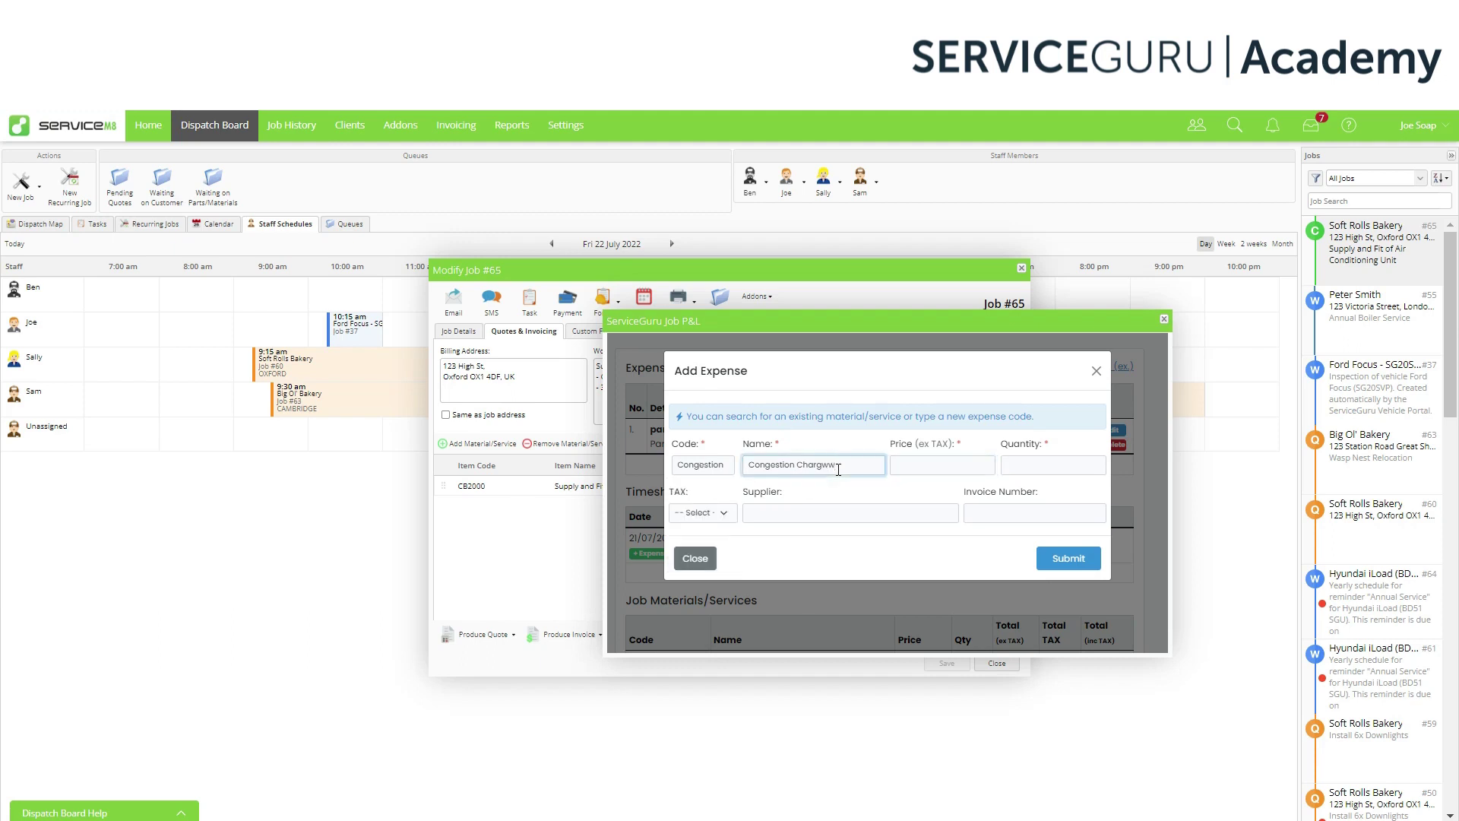
{"action": "key", "text": "Tab"}
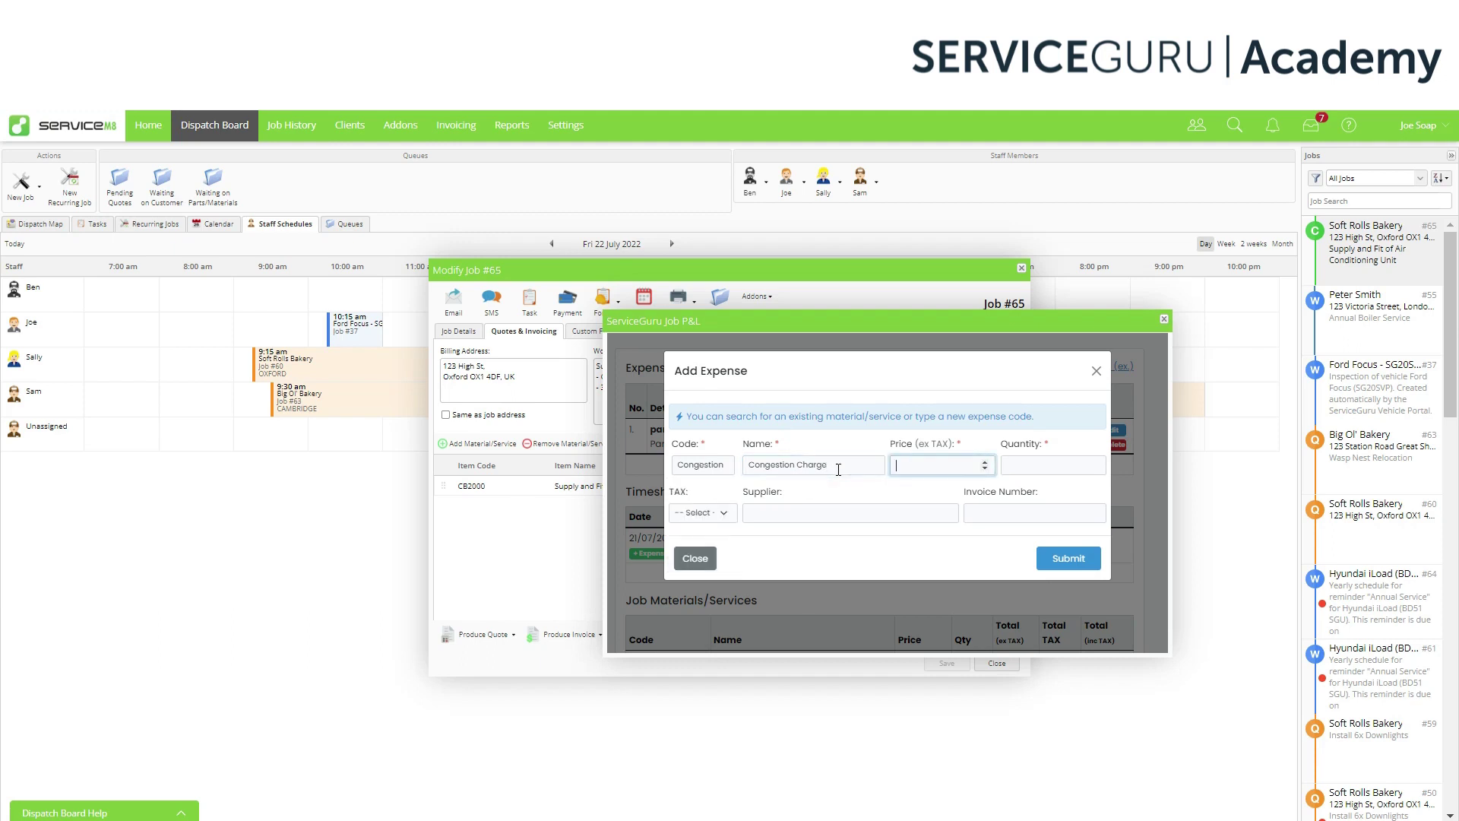
{"action": "type", "text": "20"}
{"action": "key", "text": "Tab"}
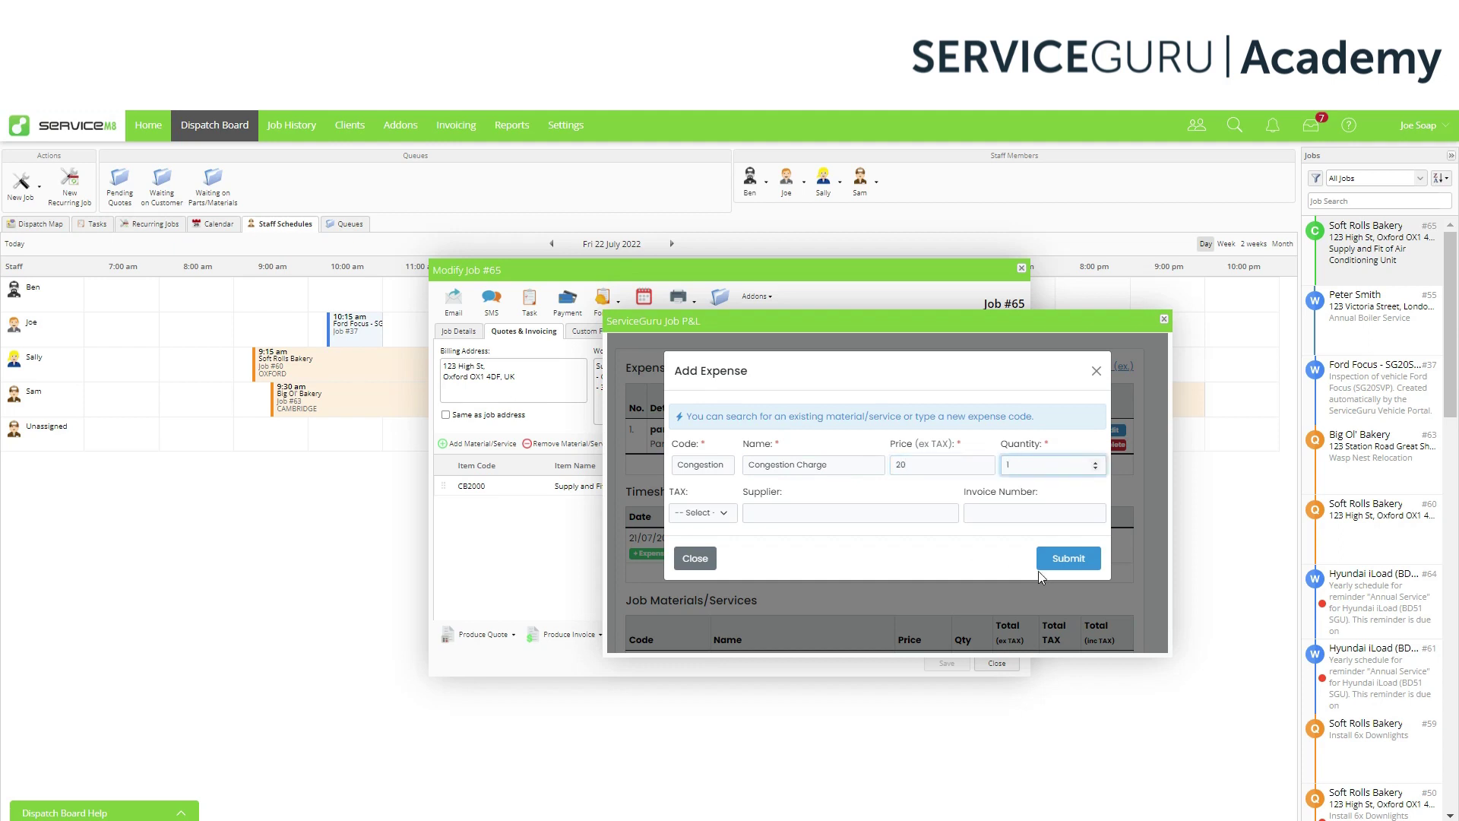
{"action": "left_click", "coordinate": [1066, 562]}
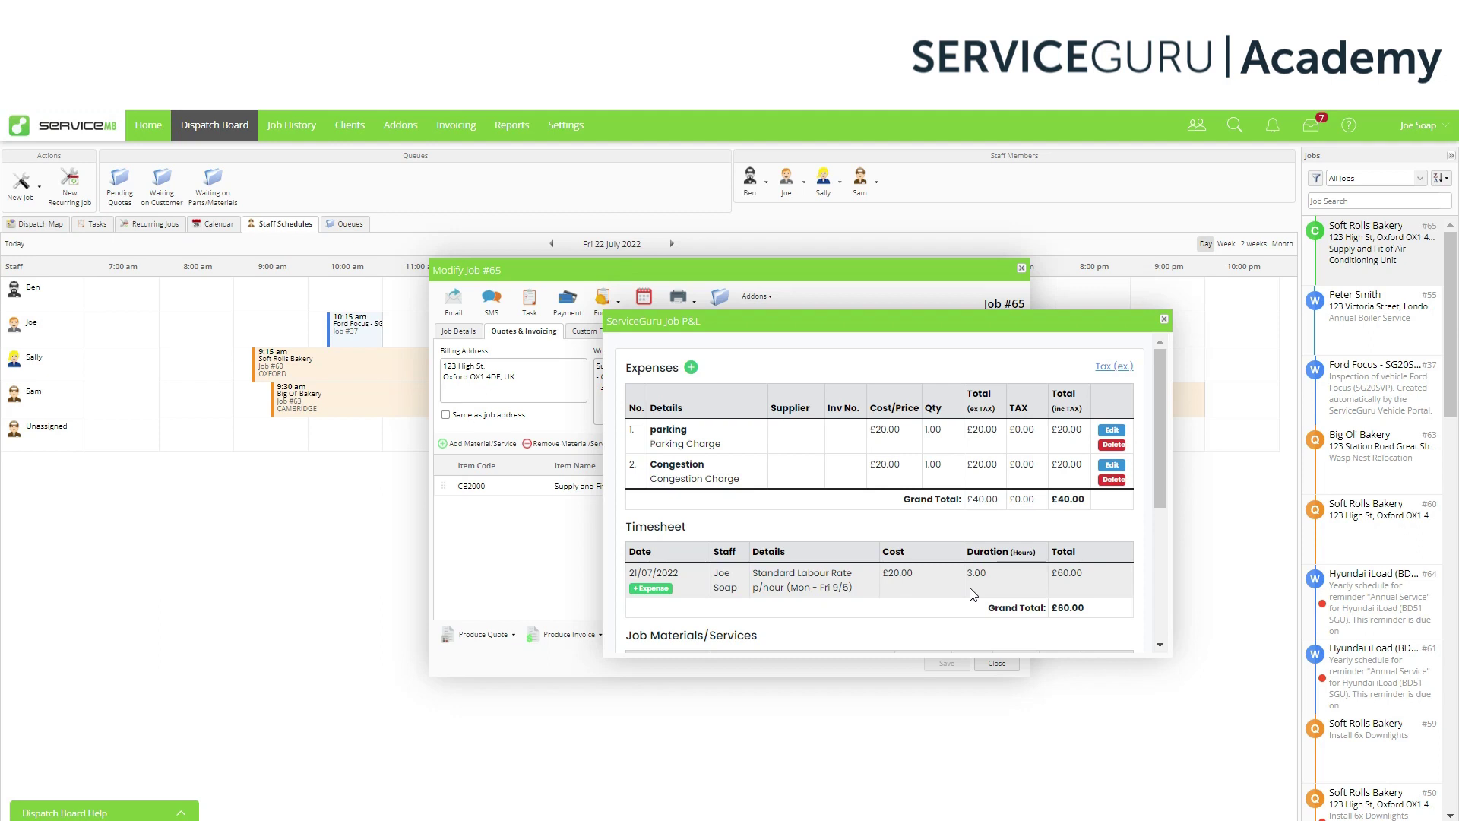
- Record the 21/07/2022 standard labour timesheet entry as a job expense
{"action": "left_click", "coordinate": [664, 589]}
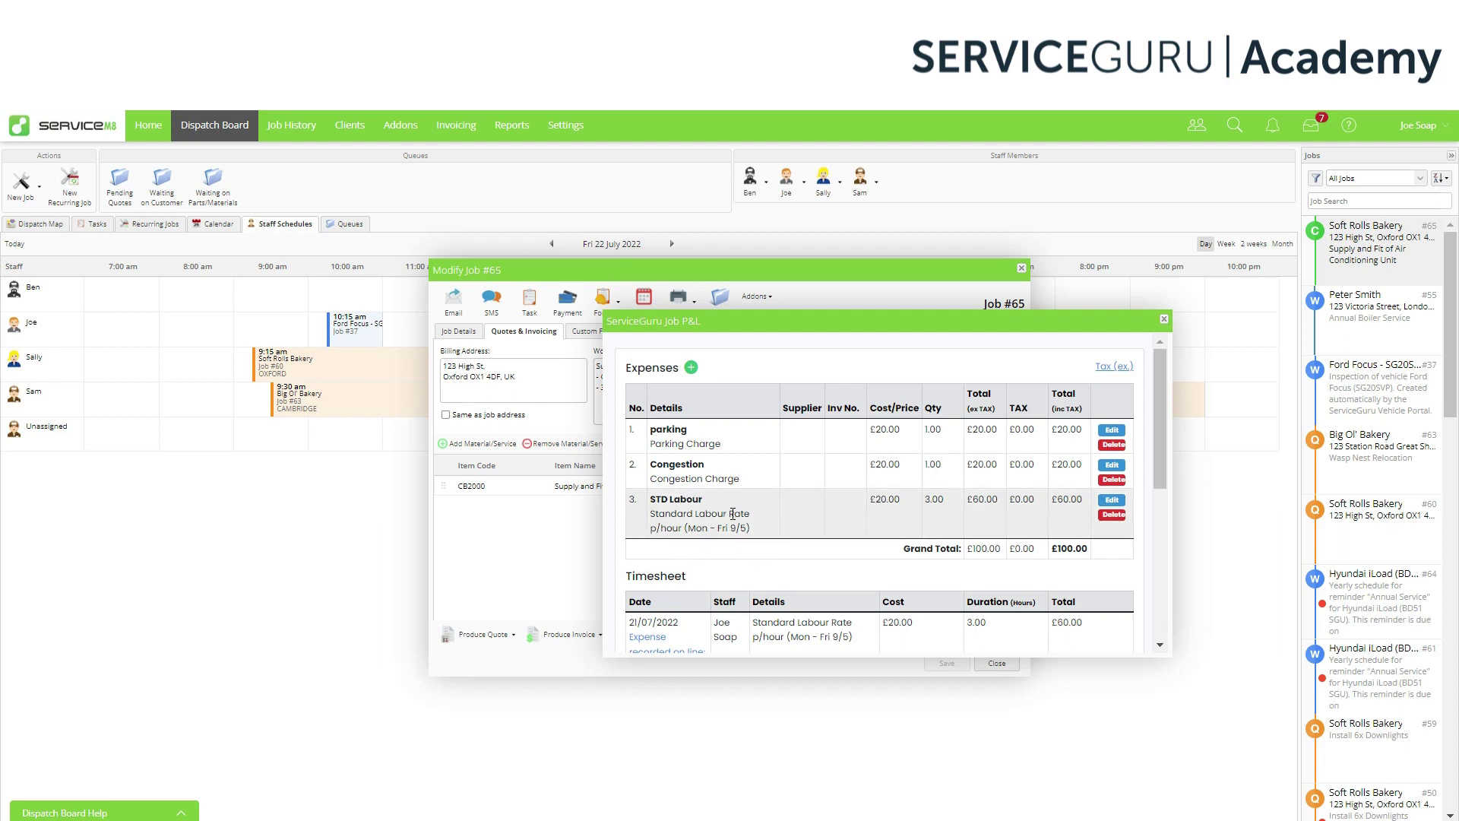
{"action": "scroll", "coordinate": [733, 514], "scroll_direction": "down", "scroll_amount": 1}
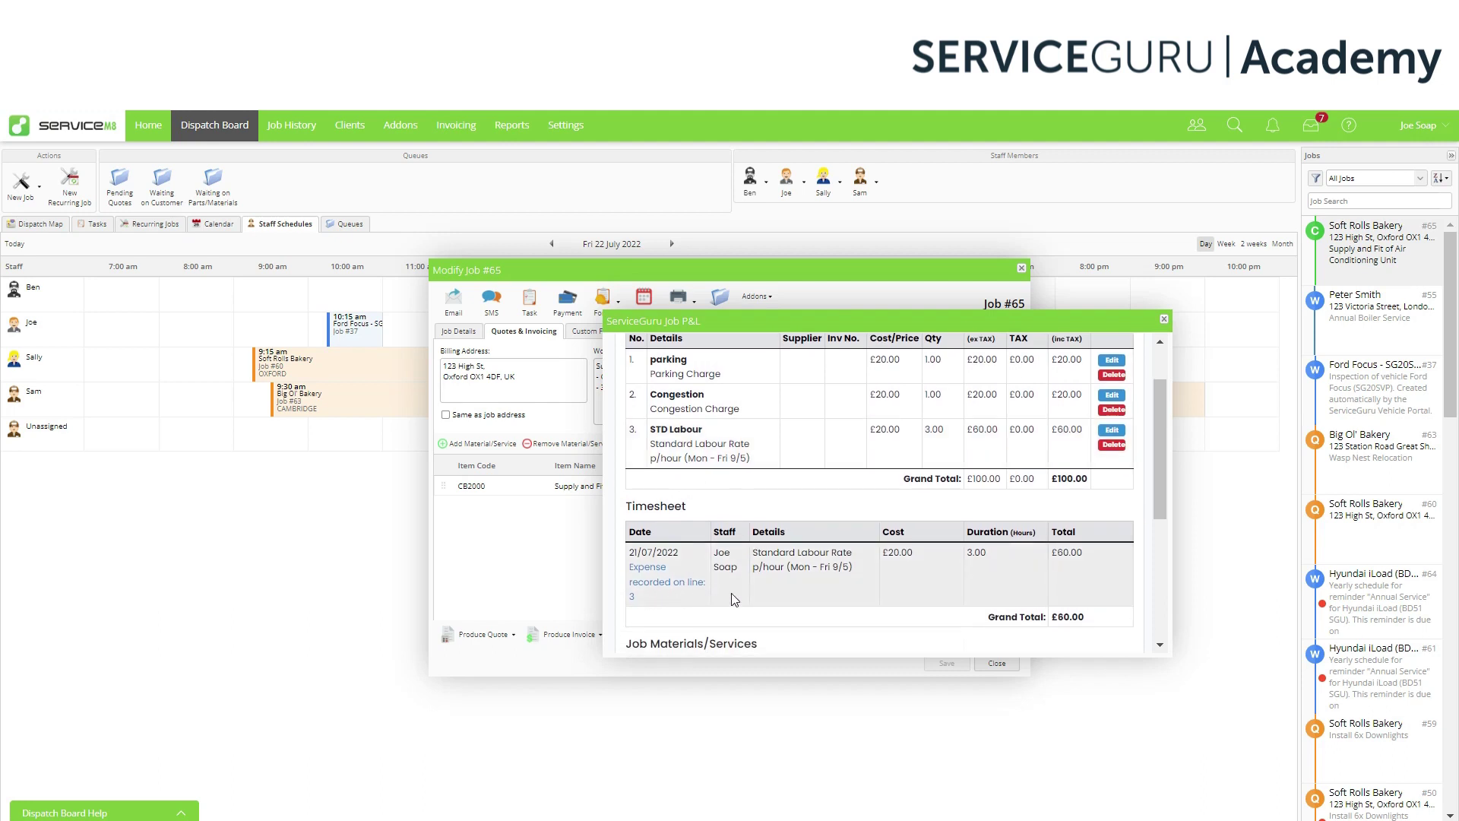
{"action": "scroll", "coordinate": [734, 599], "scroll_direction": "down", "scroll_amount": 3}
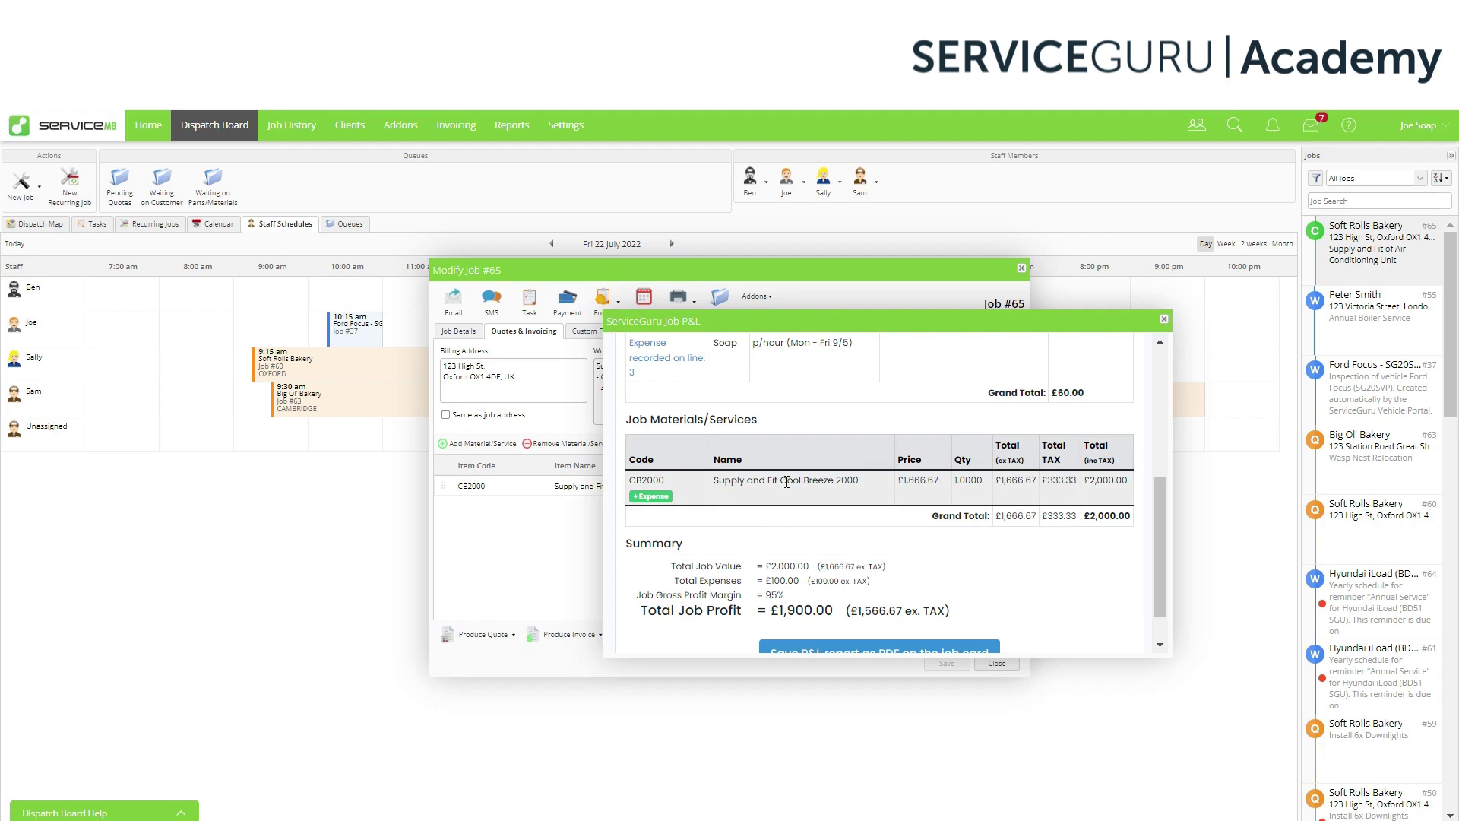
- Start an expense for the CB2000 job item using the Cool Breeze 2000 Indoor Unit material, with quantity 1 and standard tax
{"action": "left_click", "coordinate": [651, 497]}
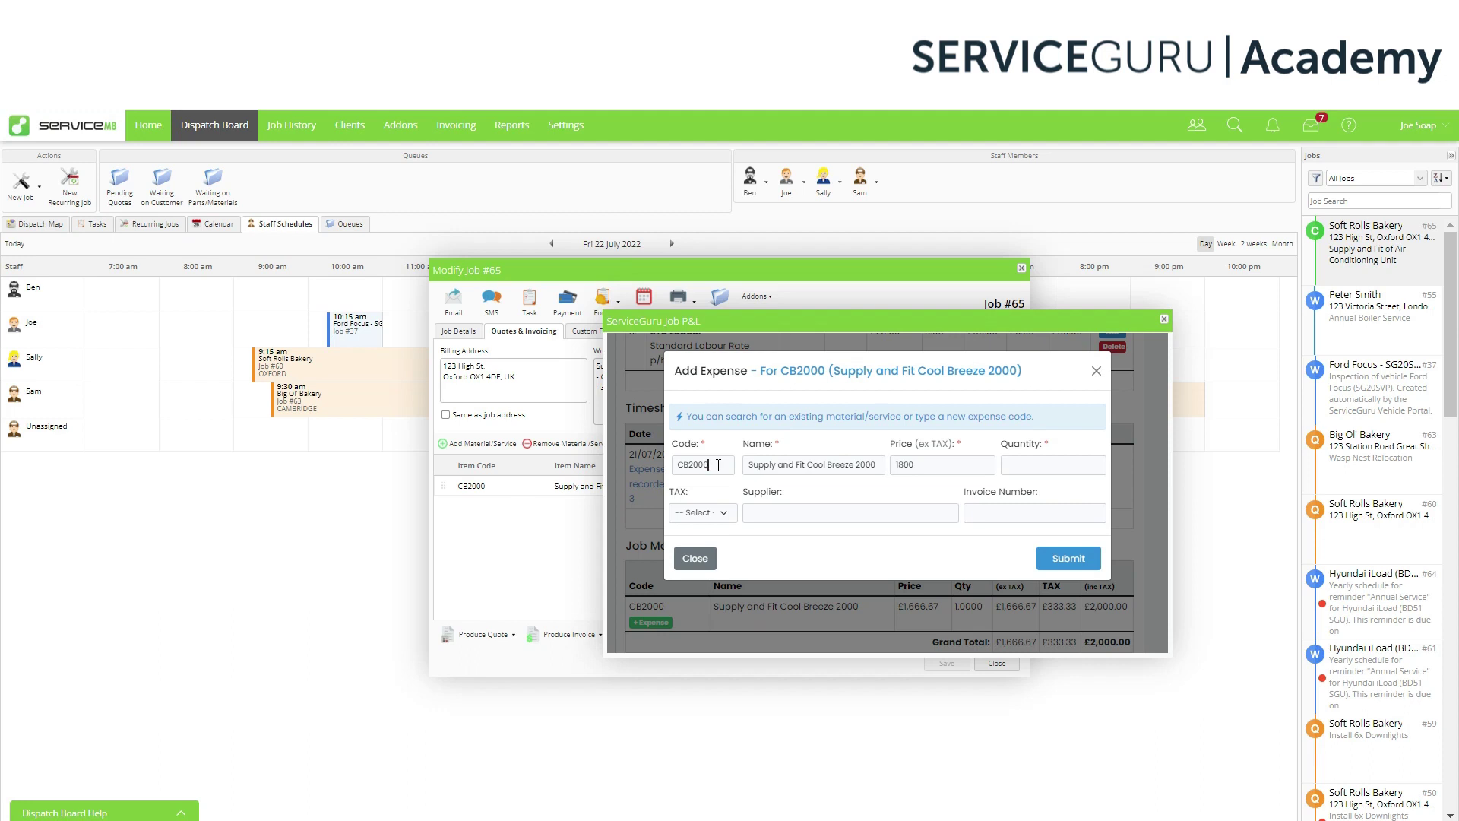
{"action": "double_click", "coordinate": [718, 465]}
{"action": "type", "text": "Indoor"}
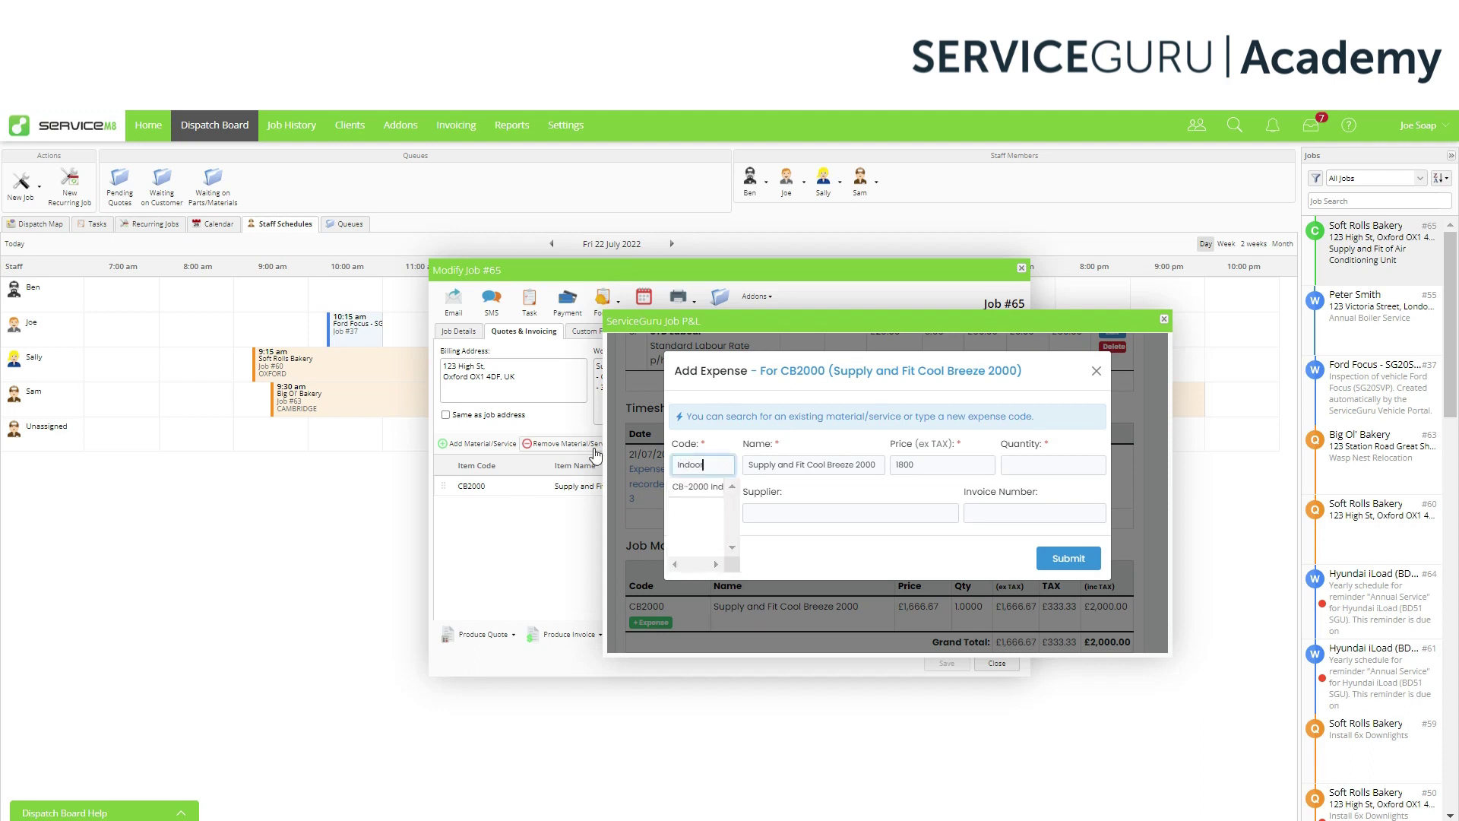
{"action": "left_click", "coordinate": [697, 487]}
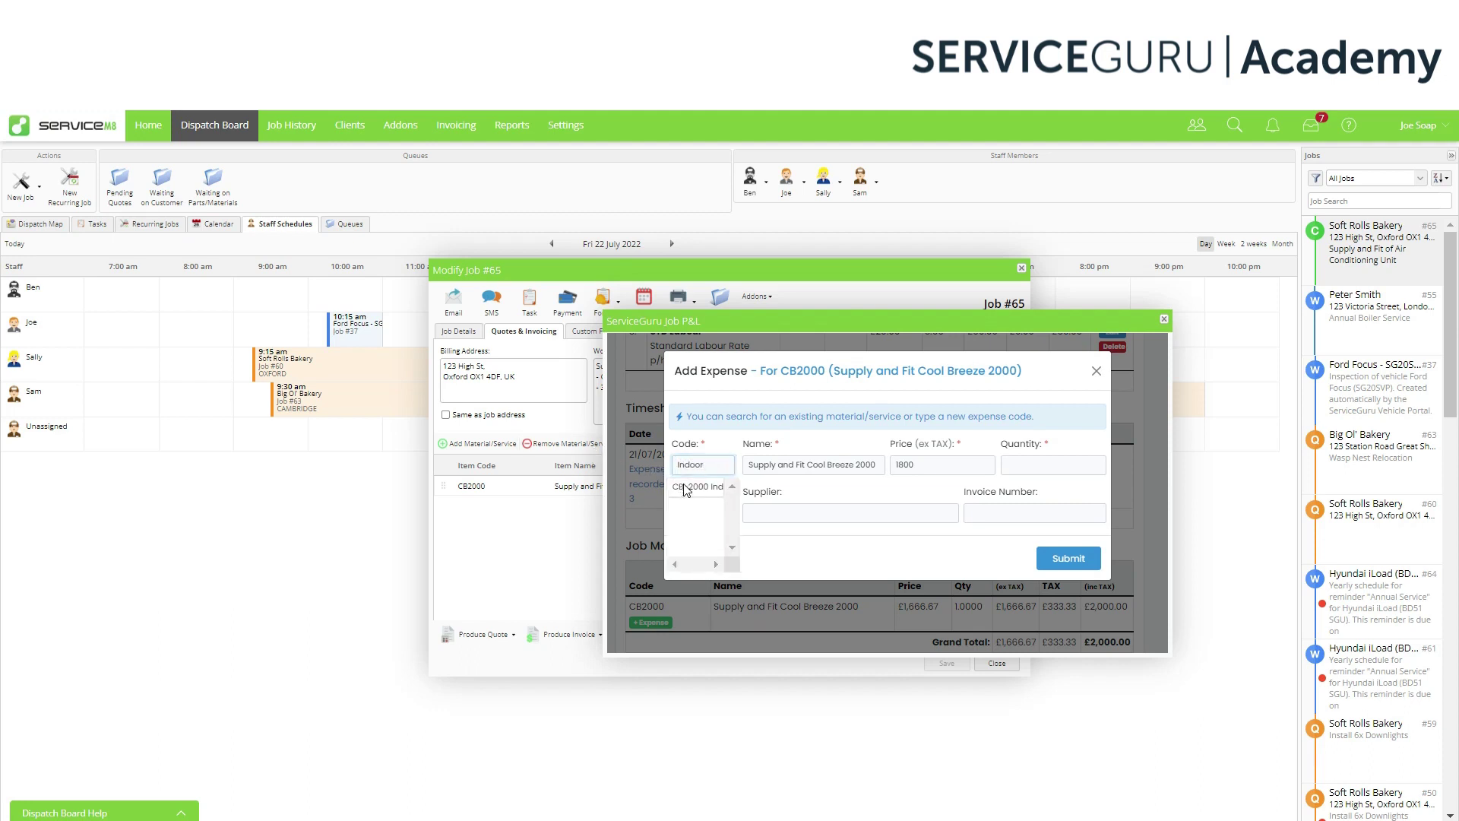
{"action": "left_click", "coordinate": [1024, 463]}
{"action": "type", "text": "1"}
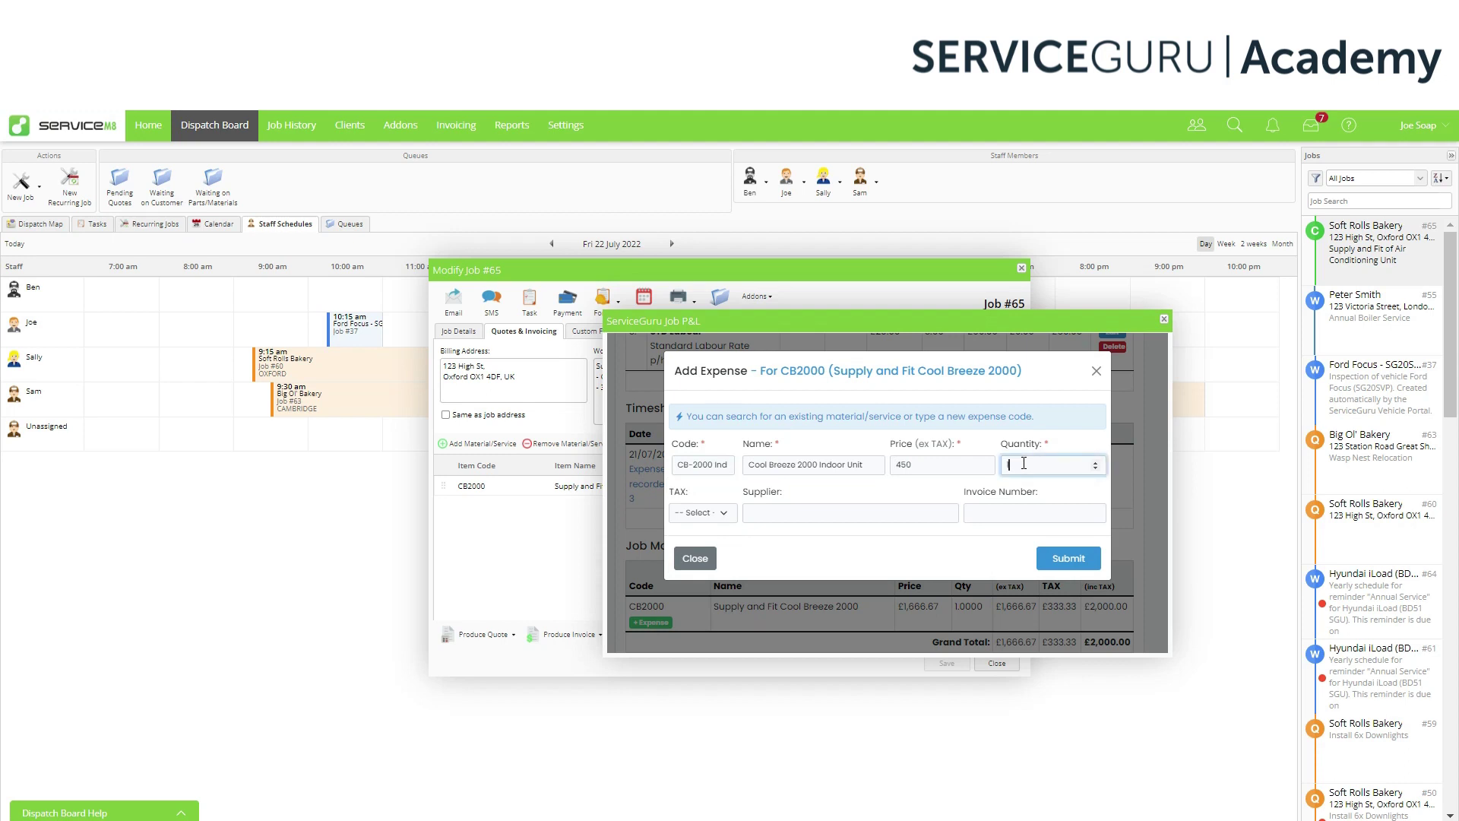
{"action": "left_click", "coordinate": [728, 512]}
{"action": "left_click", "coordinate": [722, 576]}
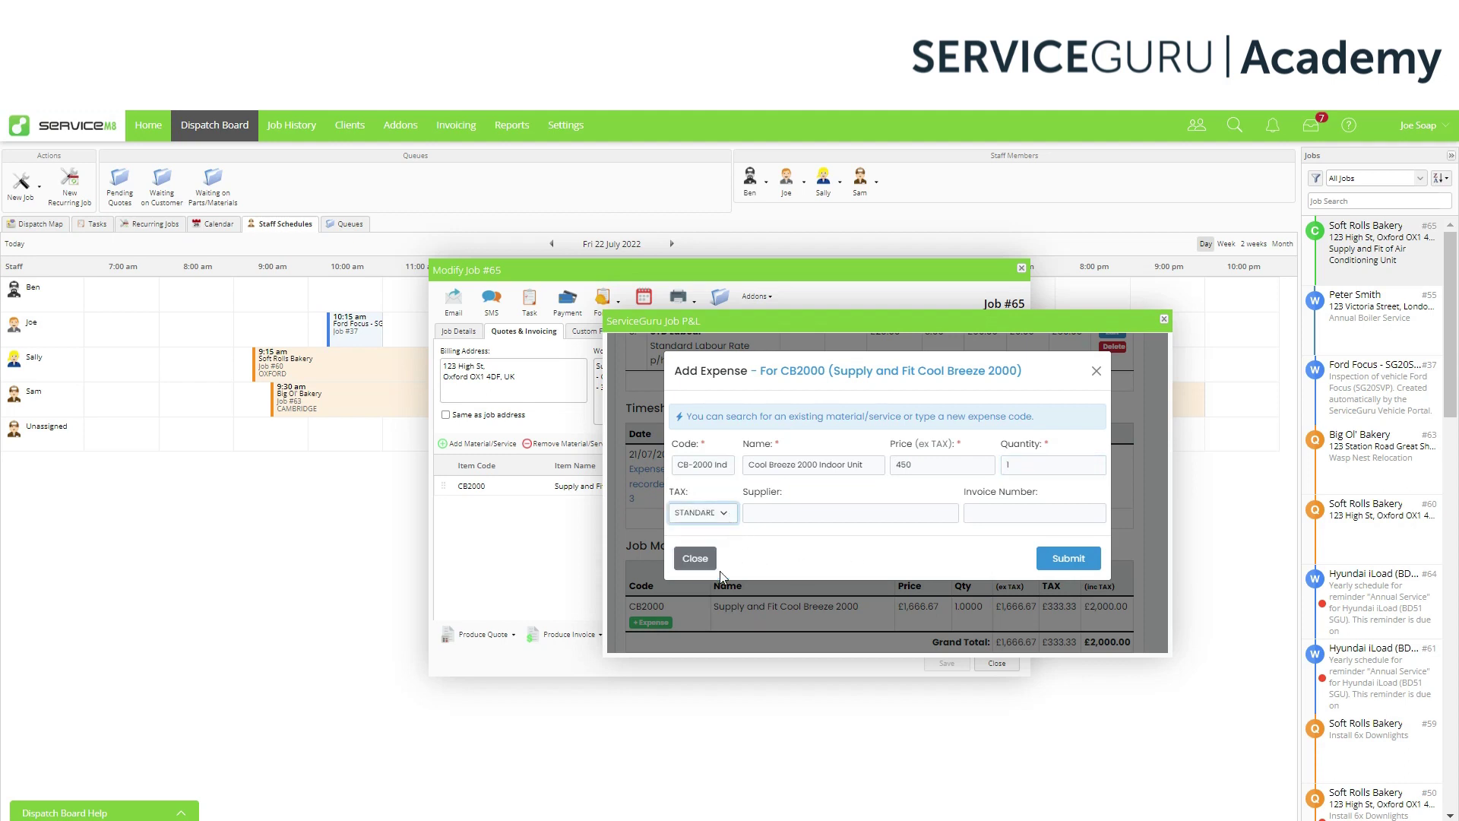
- Enter Power Tools as the indoor unit's supplier with invoice number 3456, and submit the expense
{"action": "left_click", "coordinate": [782, 515]}
{"action": "type", "text": "Poor"}
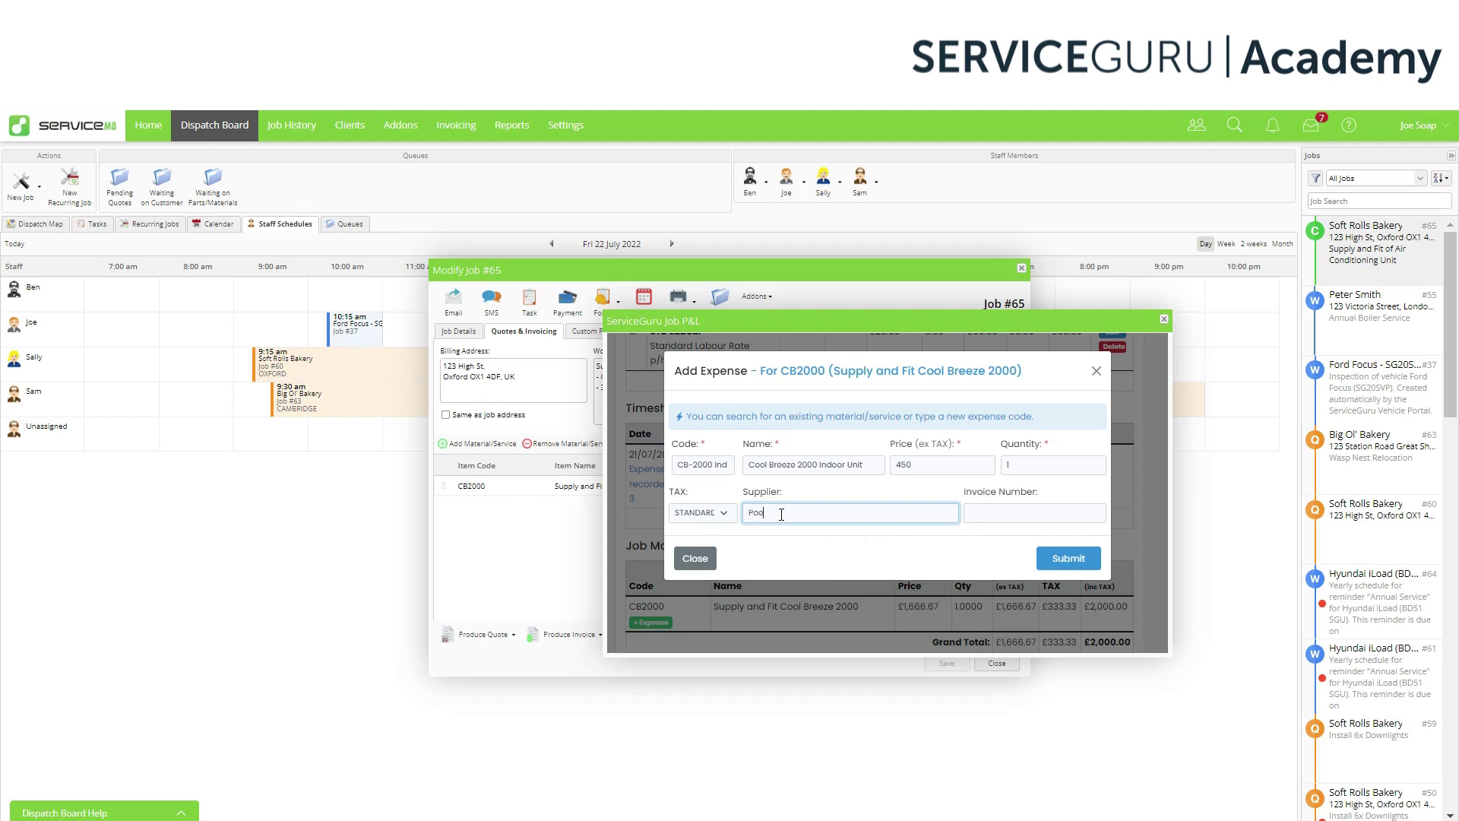
{"action": "type", "text": "er Tools"}
{"action": "key", "text": "Tab"}
{"action": "type", "text": "3456"}
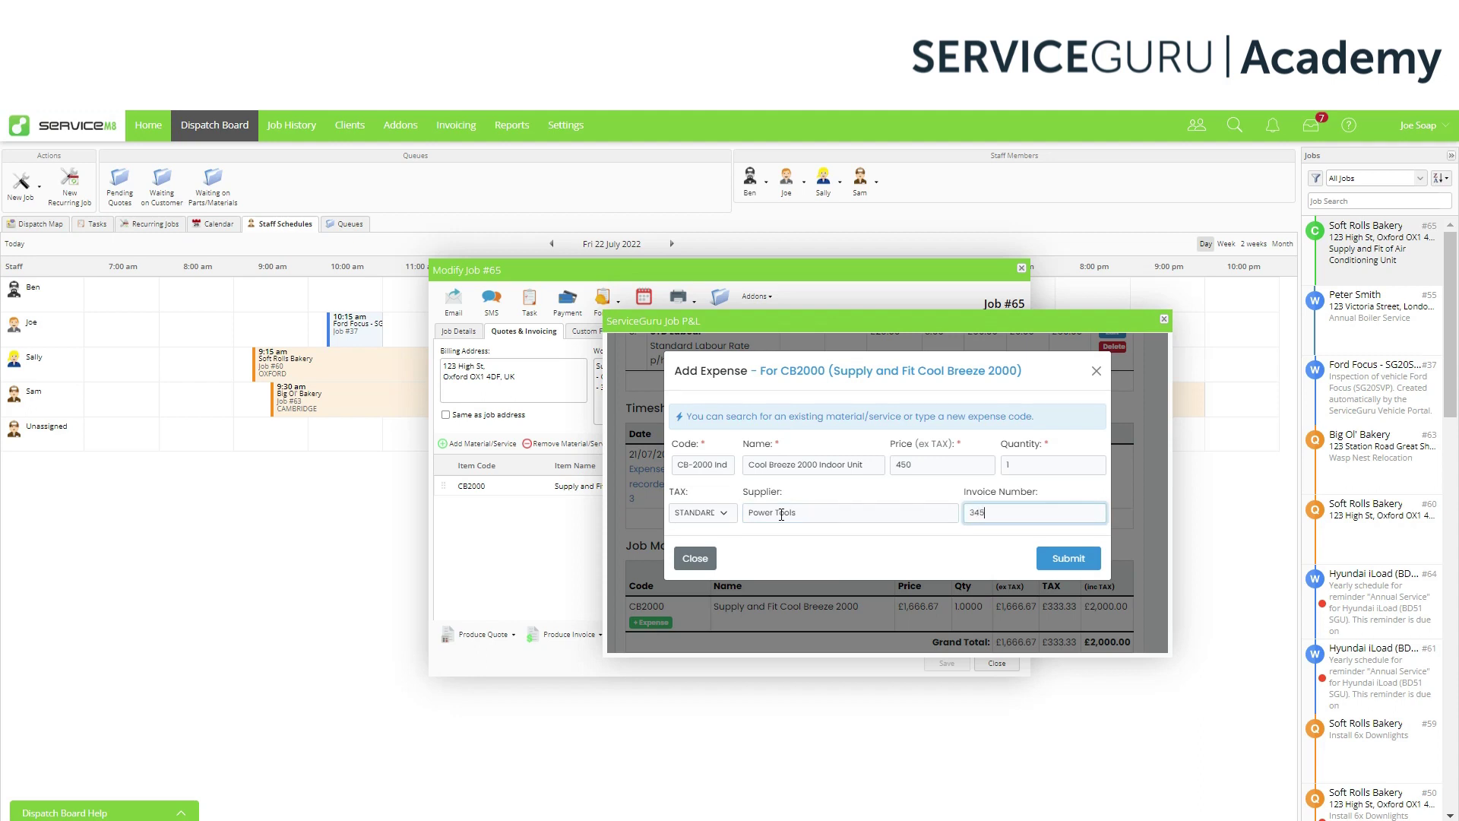
{"action": "left_click", "coordinate": [1100, 562]}
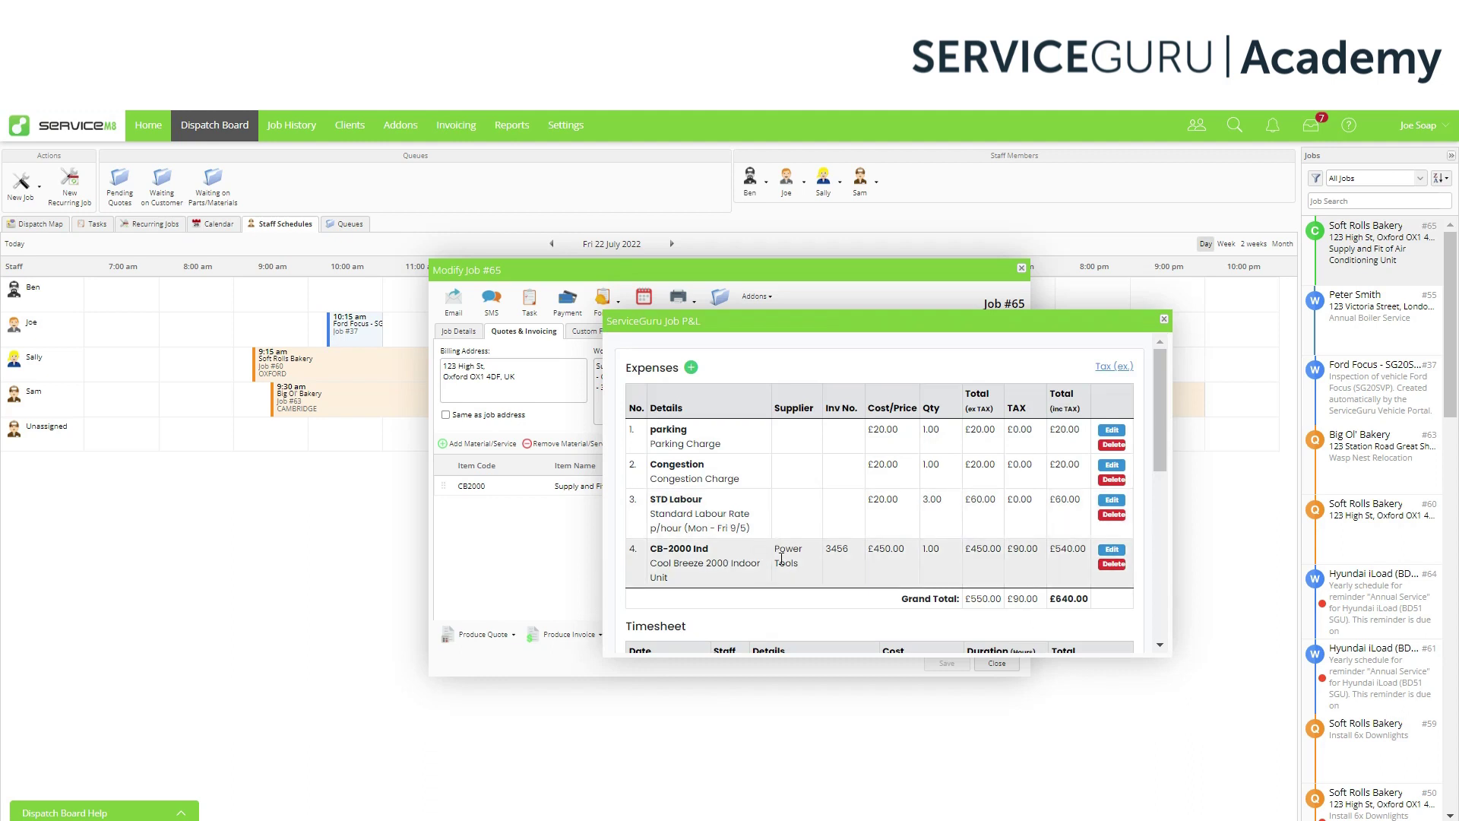
{"action": "scroll", "coordinate": [782, 559], "scroll_direction": "down", "scroll_amount": 5}
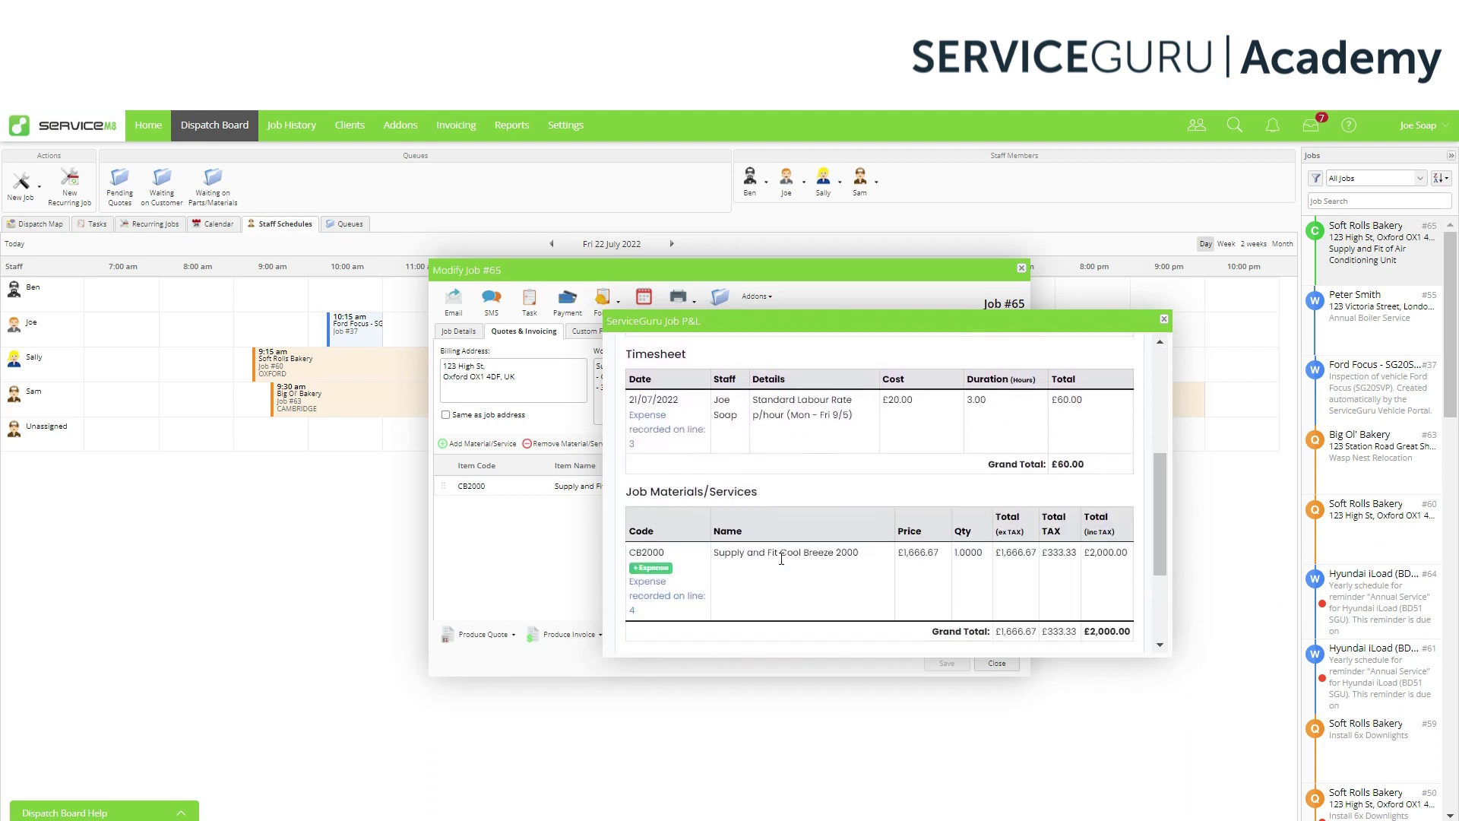
- Start another expense for the CB2000 job item using the Cool Breeze 2000 Outdoor Condenser material, with quantity 1 and standard tax
{"action": "left_click", "coordinate": [651, 568]}
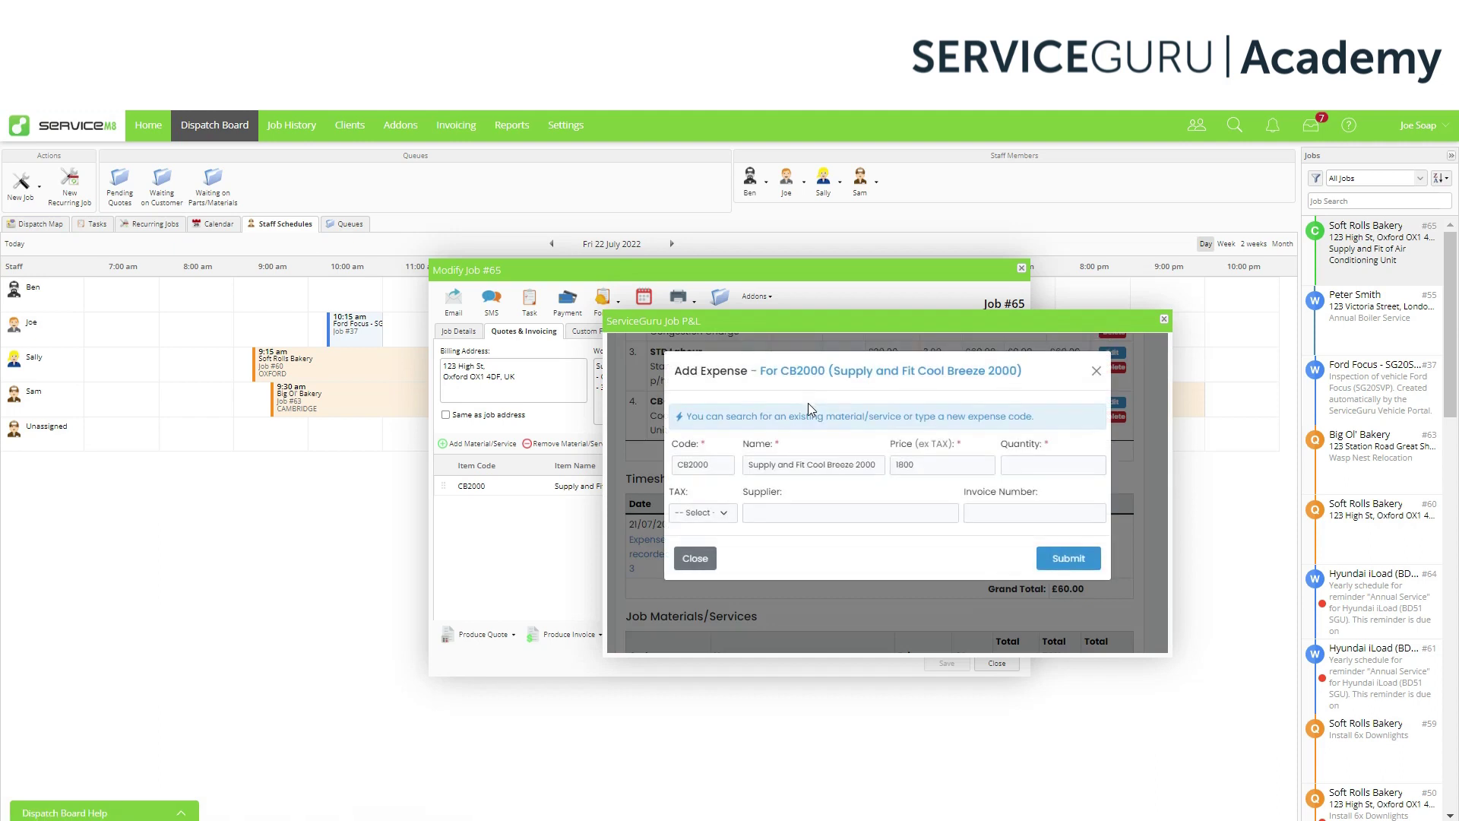
{"action": "double_click", "coordinate": [716, 464]}
{"action": "type", "text": "Outoo"}
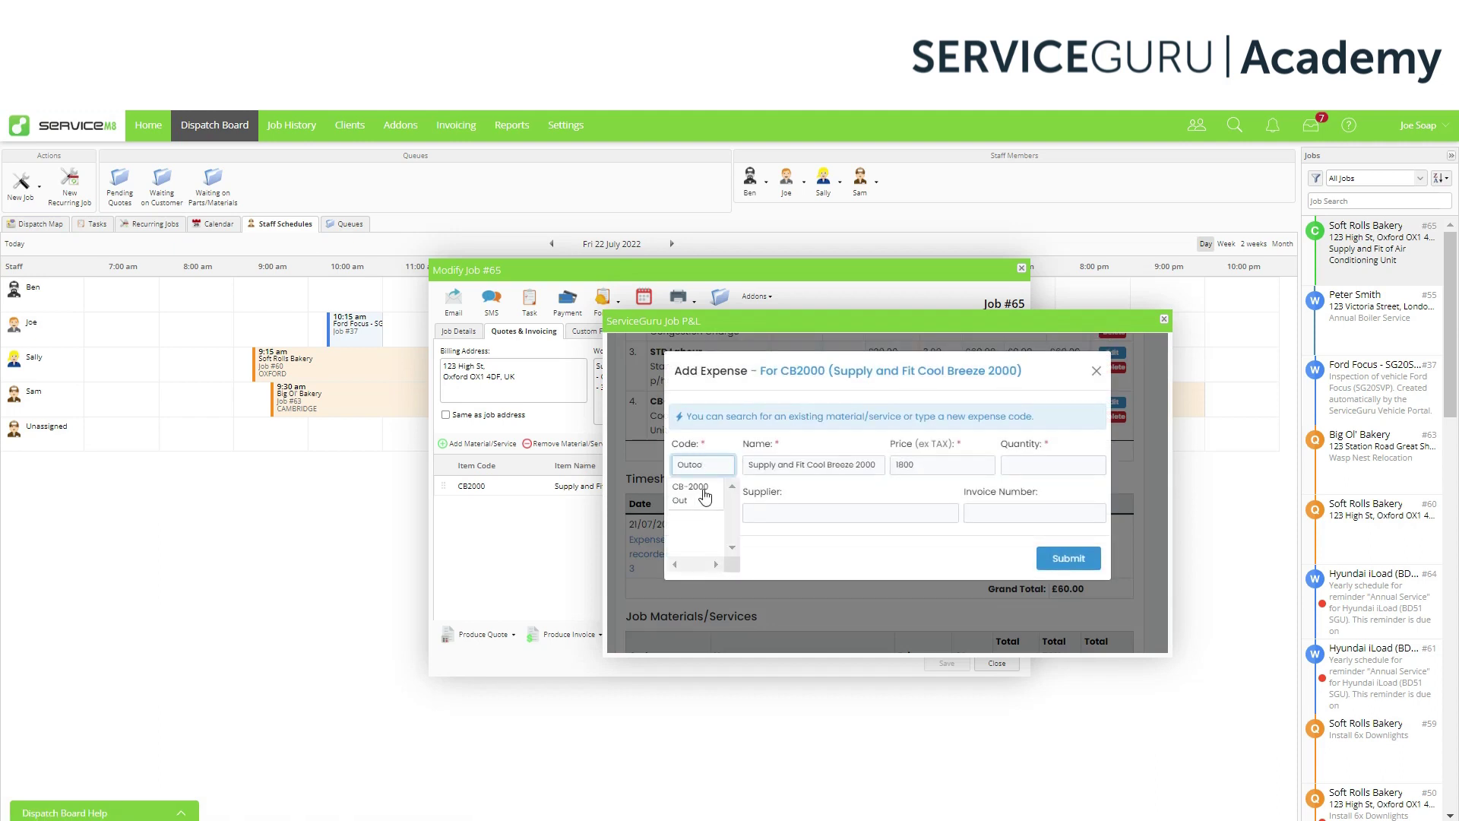
{"action": "left_click", "coordinate": [705, 495]}
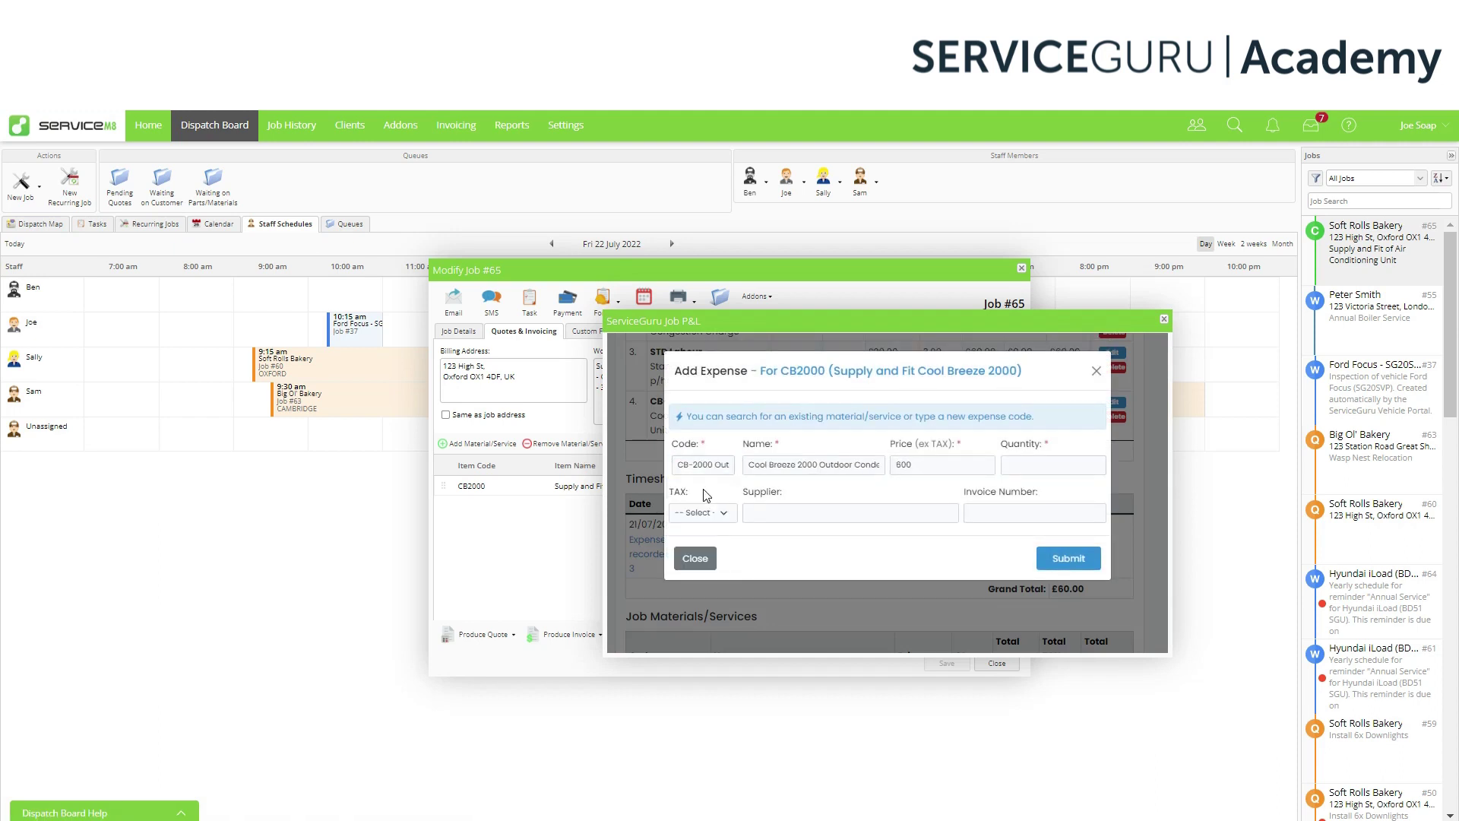
{"action": "left_click", "coordinate": [1040, 466]}
{"action": "left_click", "coordinate": [722, 513]}
{"action": "left_click", "coordinate": [706, 569]}
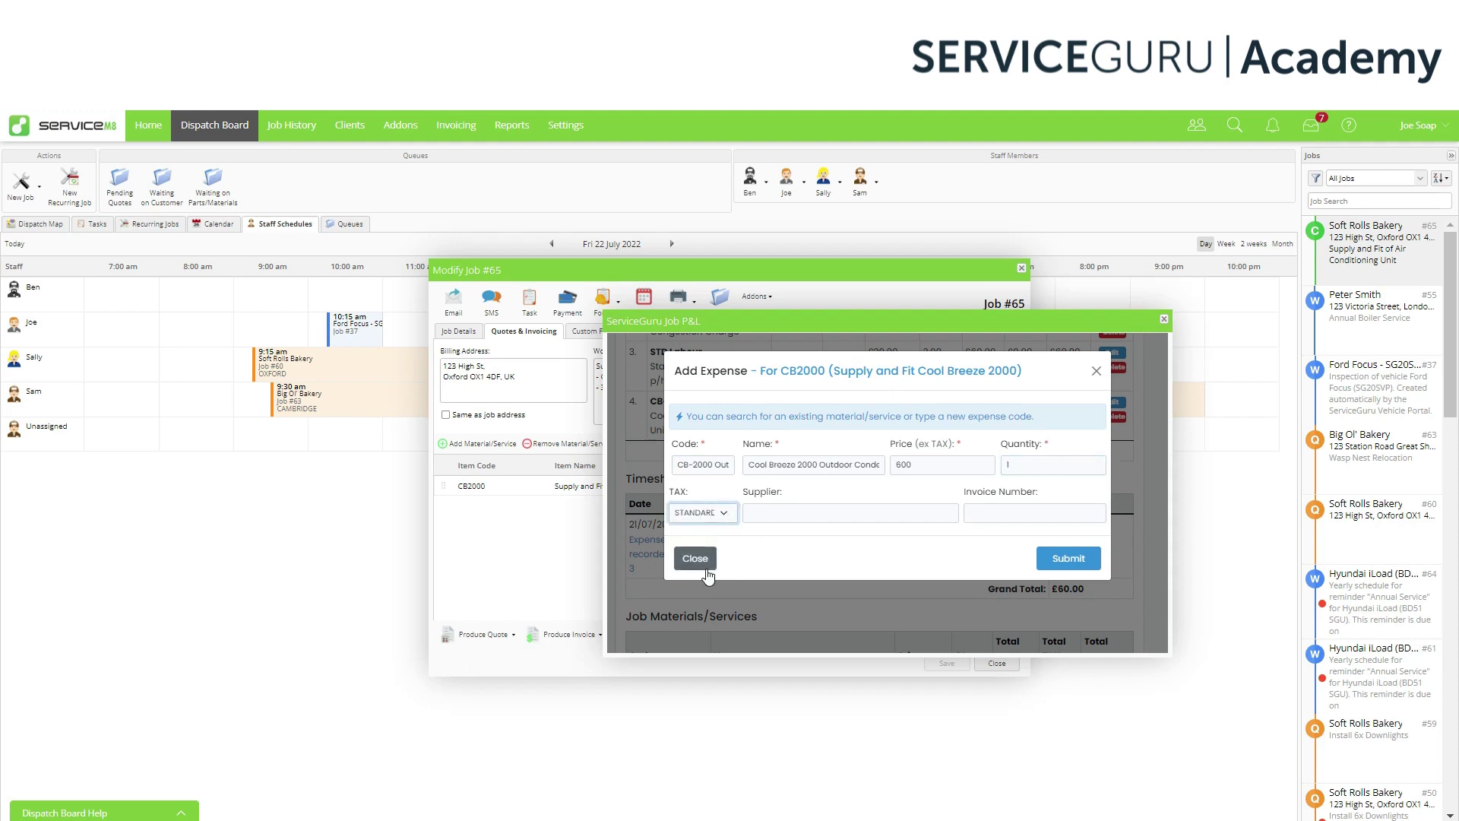
- Enter Power Tools as the outdoor condenser's supplier with invoice number 6528, and submit the expense
{"action": "key", "text": "Tab"}
{"action": "type", "text": "Po"}
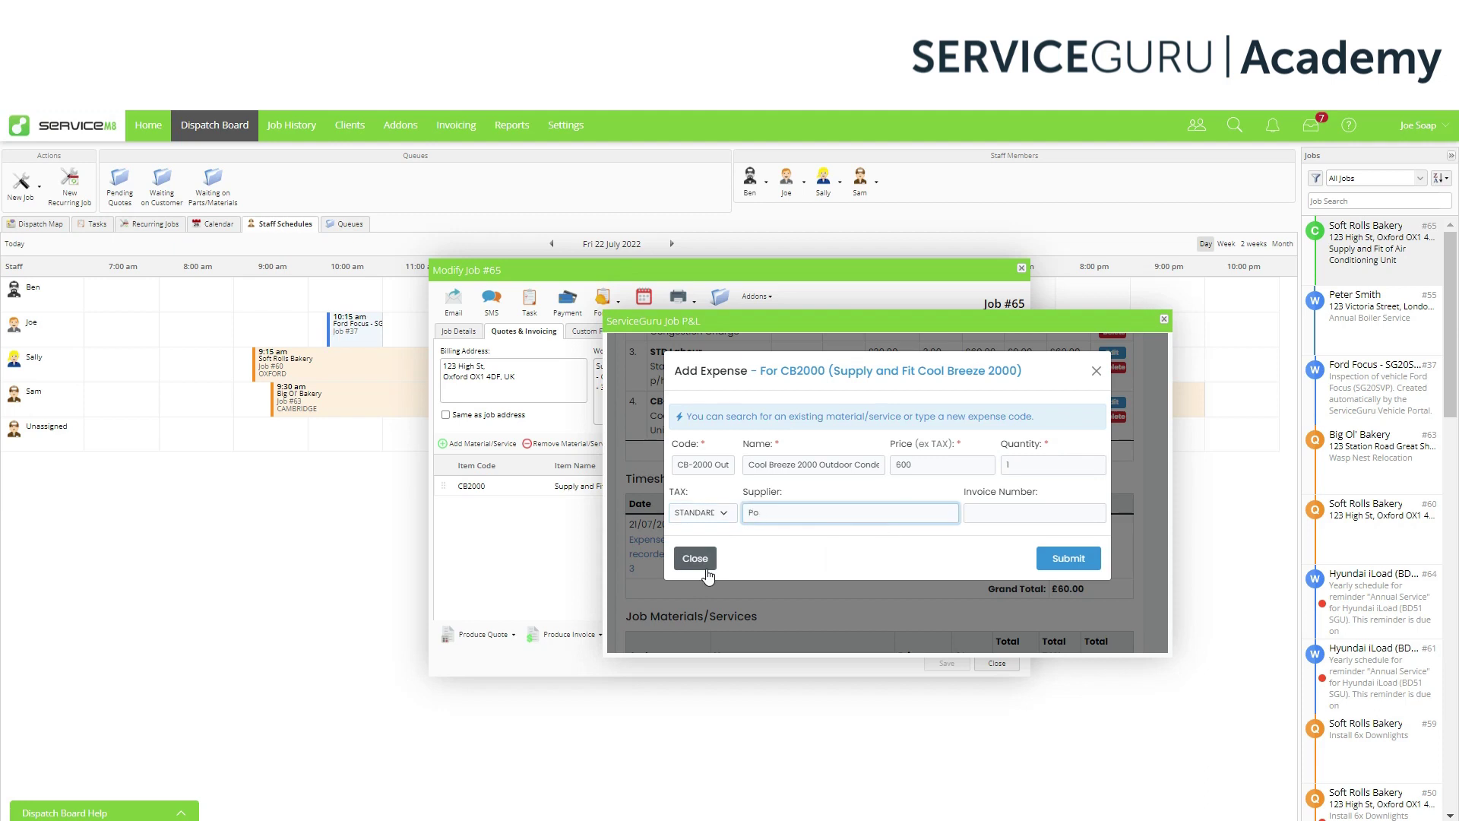
{"action": "type", "text": "ower Tools"}
{"action": "key", "text": "Tab"}
{"action": "type", "text": "6528"}
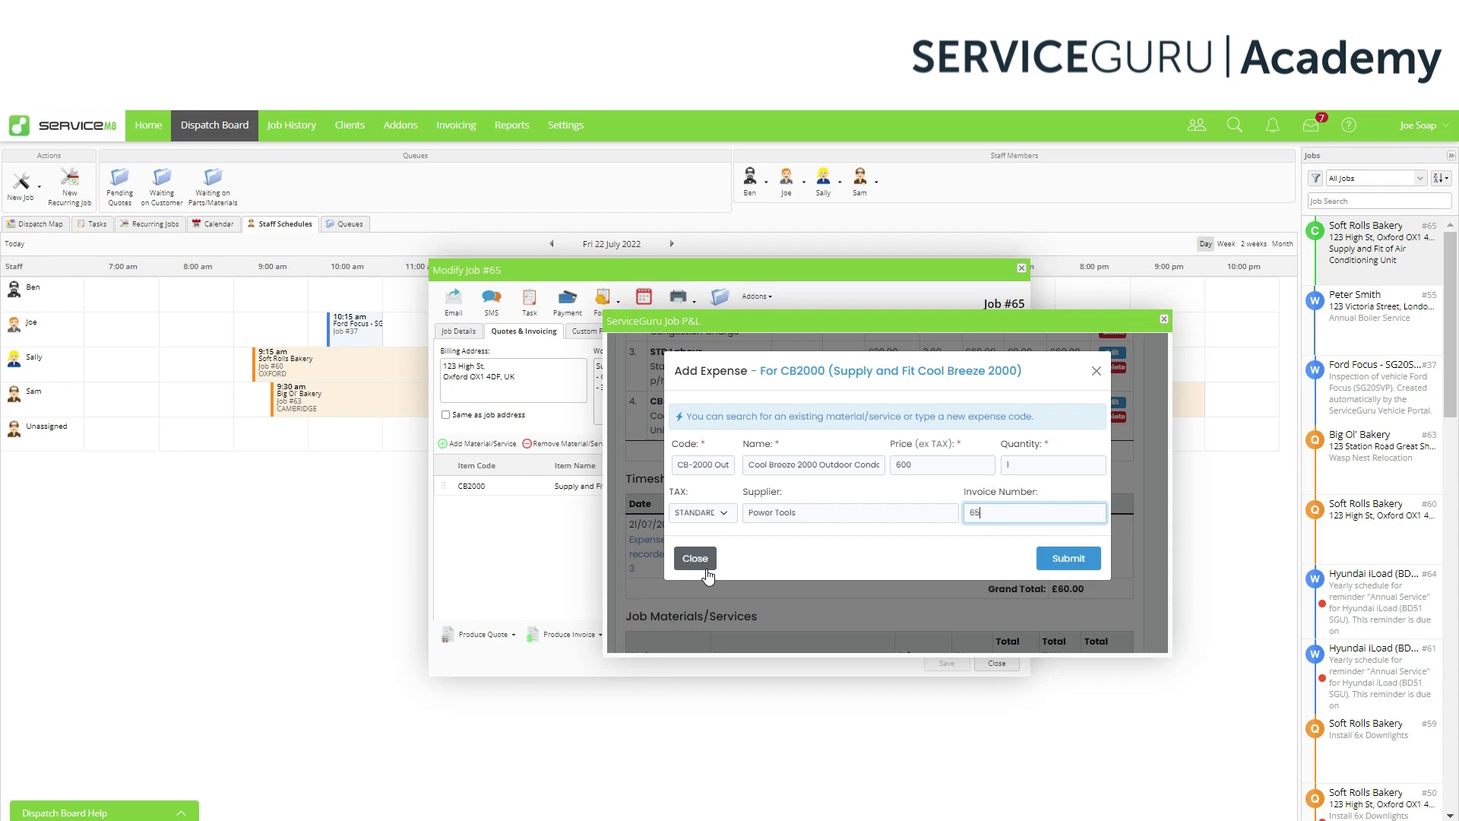
{"action": "left_click", "coordinate": [1068, 559]}
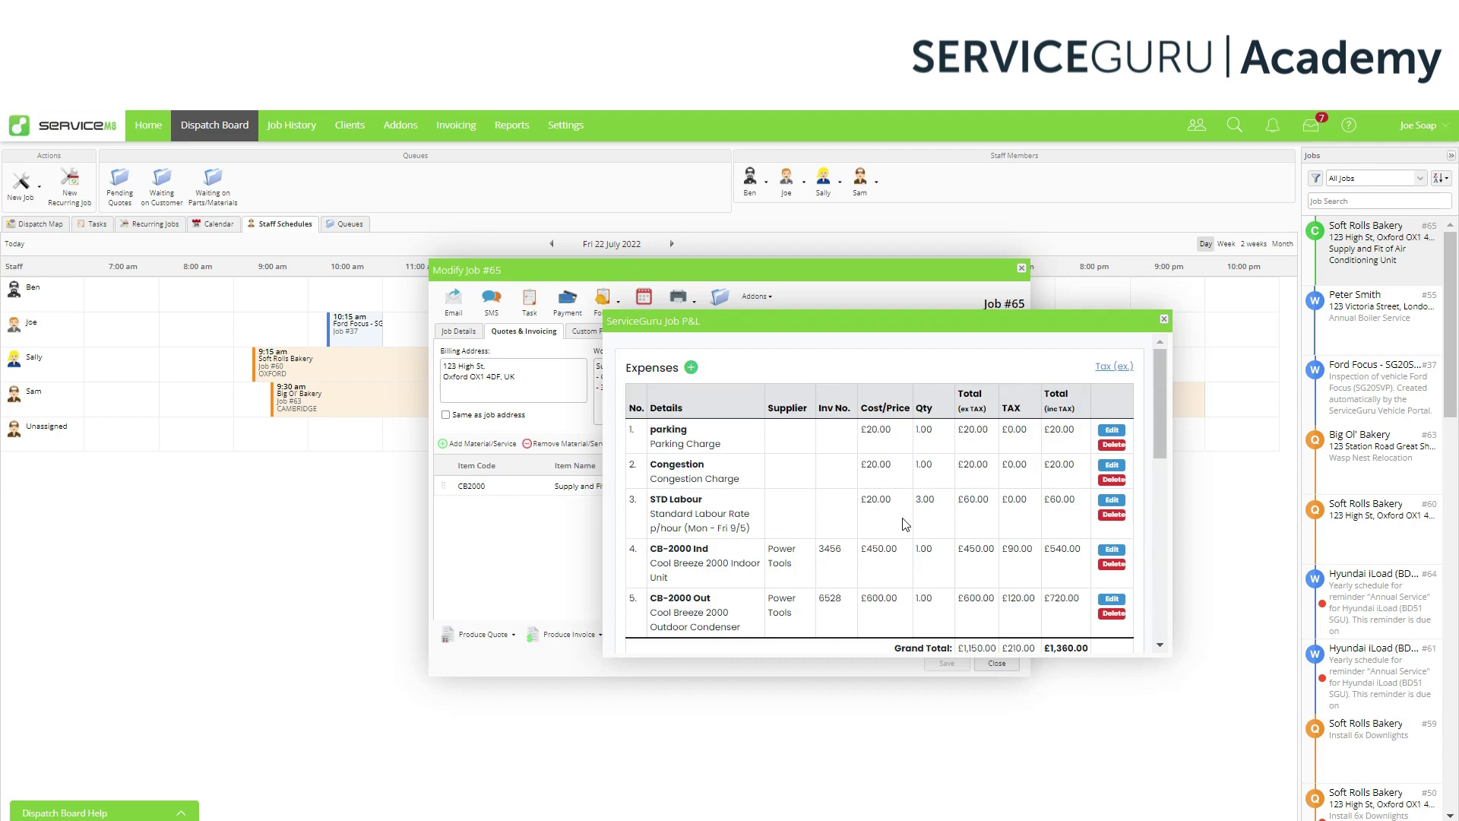
- Start a third expense for the CB2000 job item with code Fitting Kit and name Fitting Kit for Air Conditioning
{"action": "scroll", "coordinate": [905, 524], "scroll_direction": "down", "scroll_amount": 10}
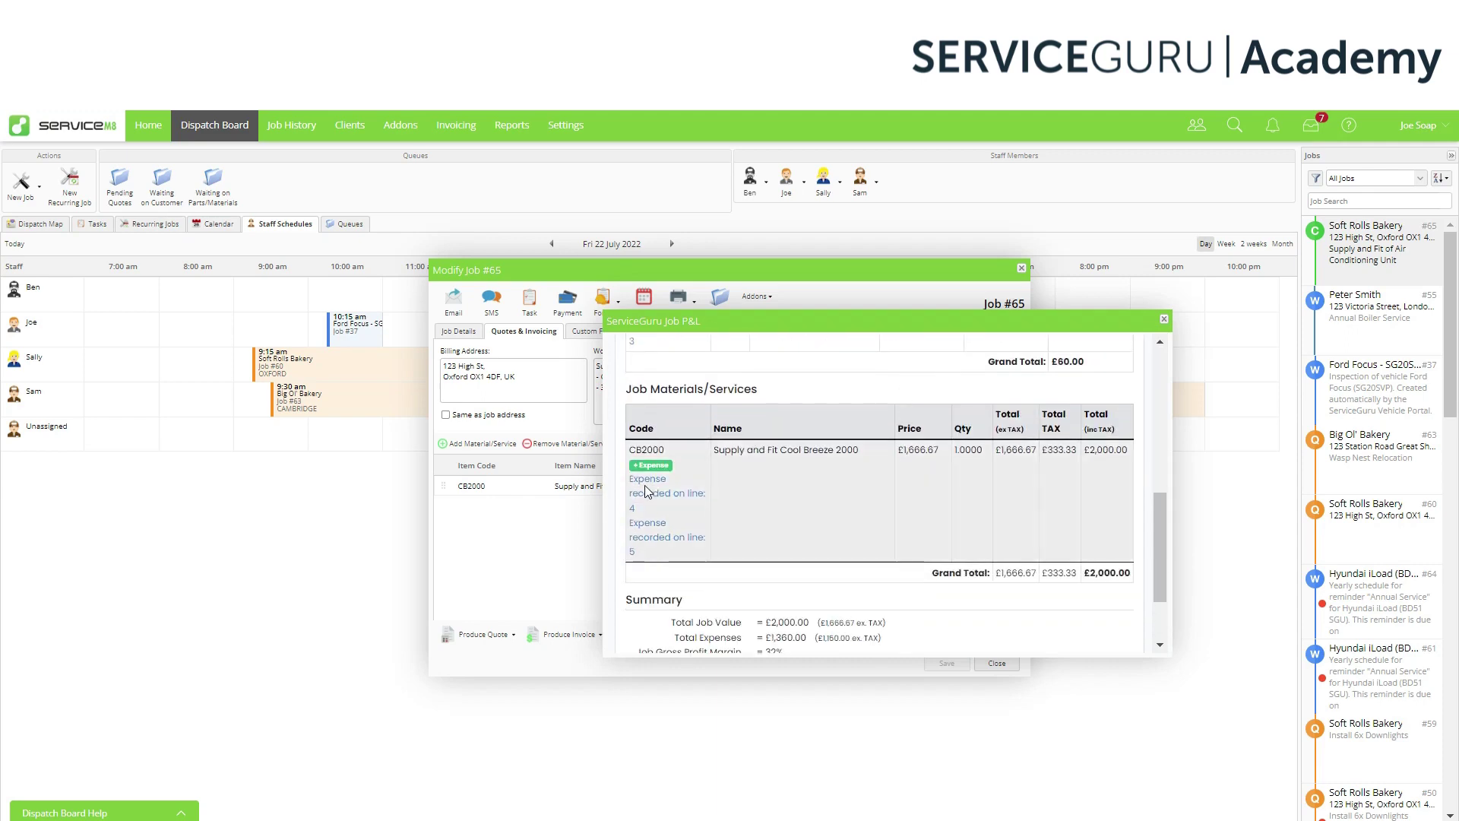
{"action": "left_click", "coordinate": [651, 465]}
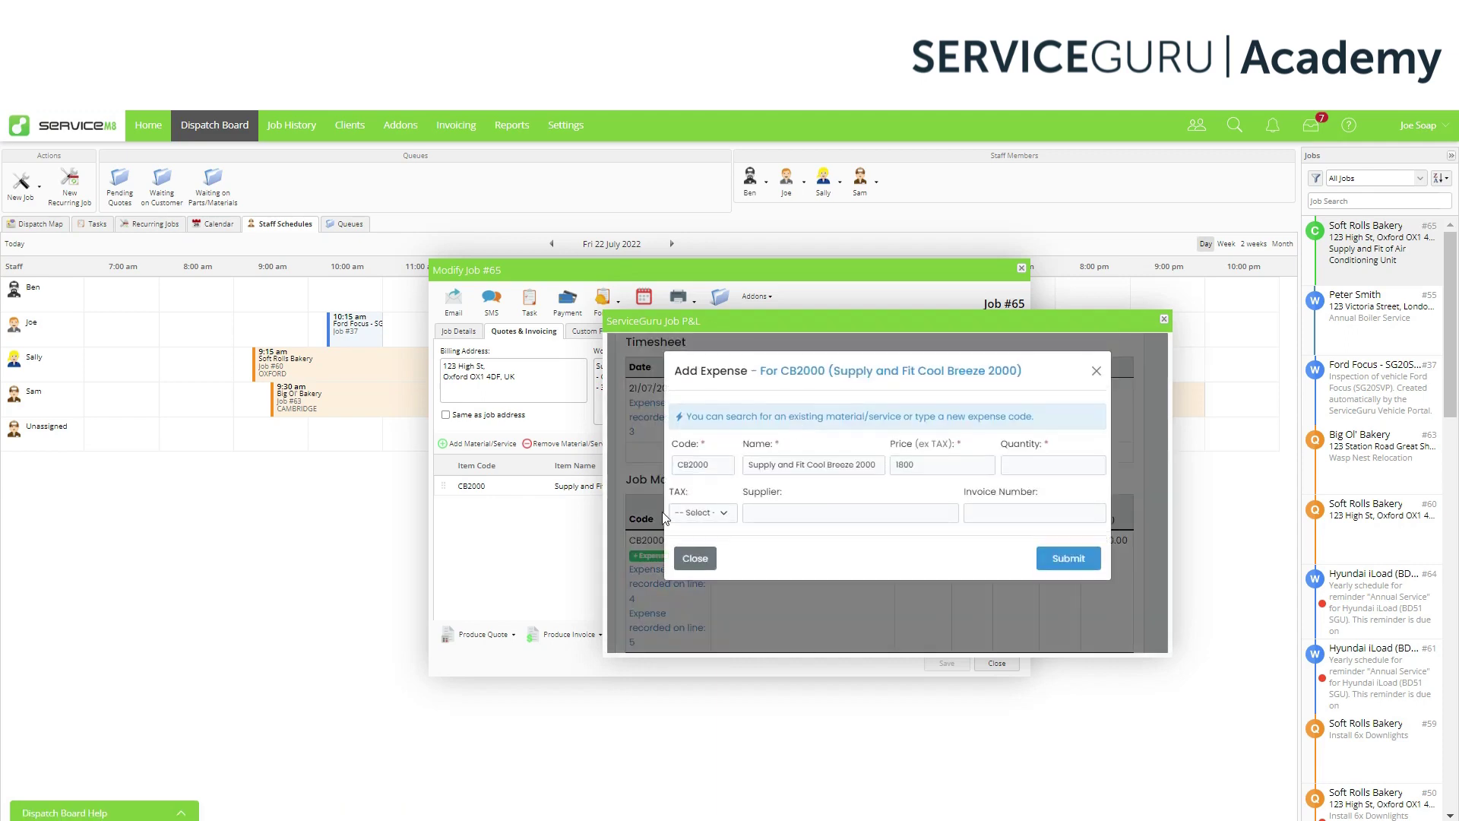
{"action": "left_click_drag", "start_coordinate": [714, 466], "coordinate": [590, 477]}
{"action": "type", "text": "Fitting"}
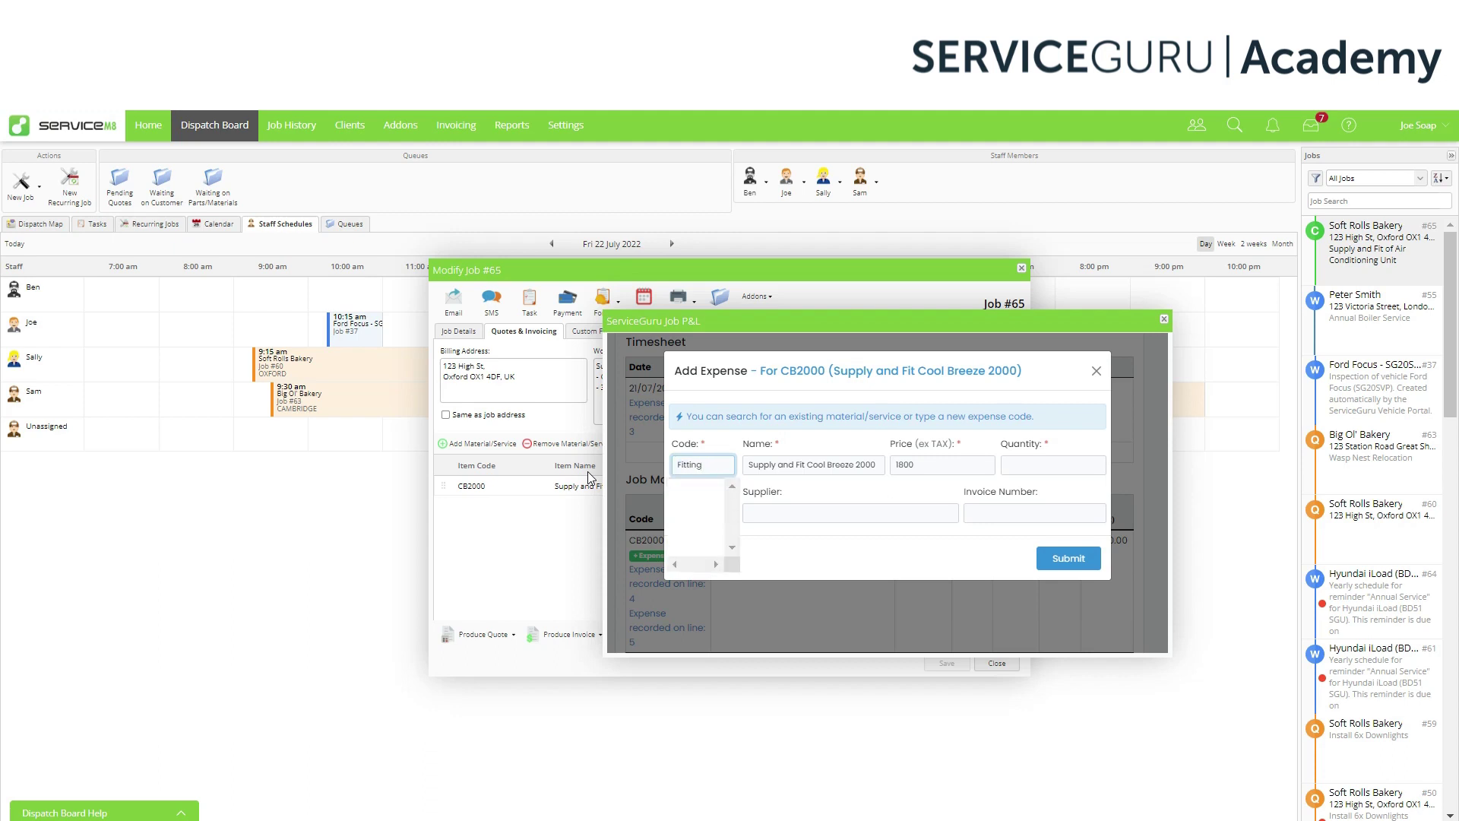
{"action": "type", "text": " Kit"}
{"action": "left_click", "coordinate": [883, 467]}
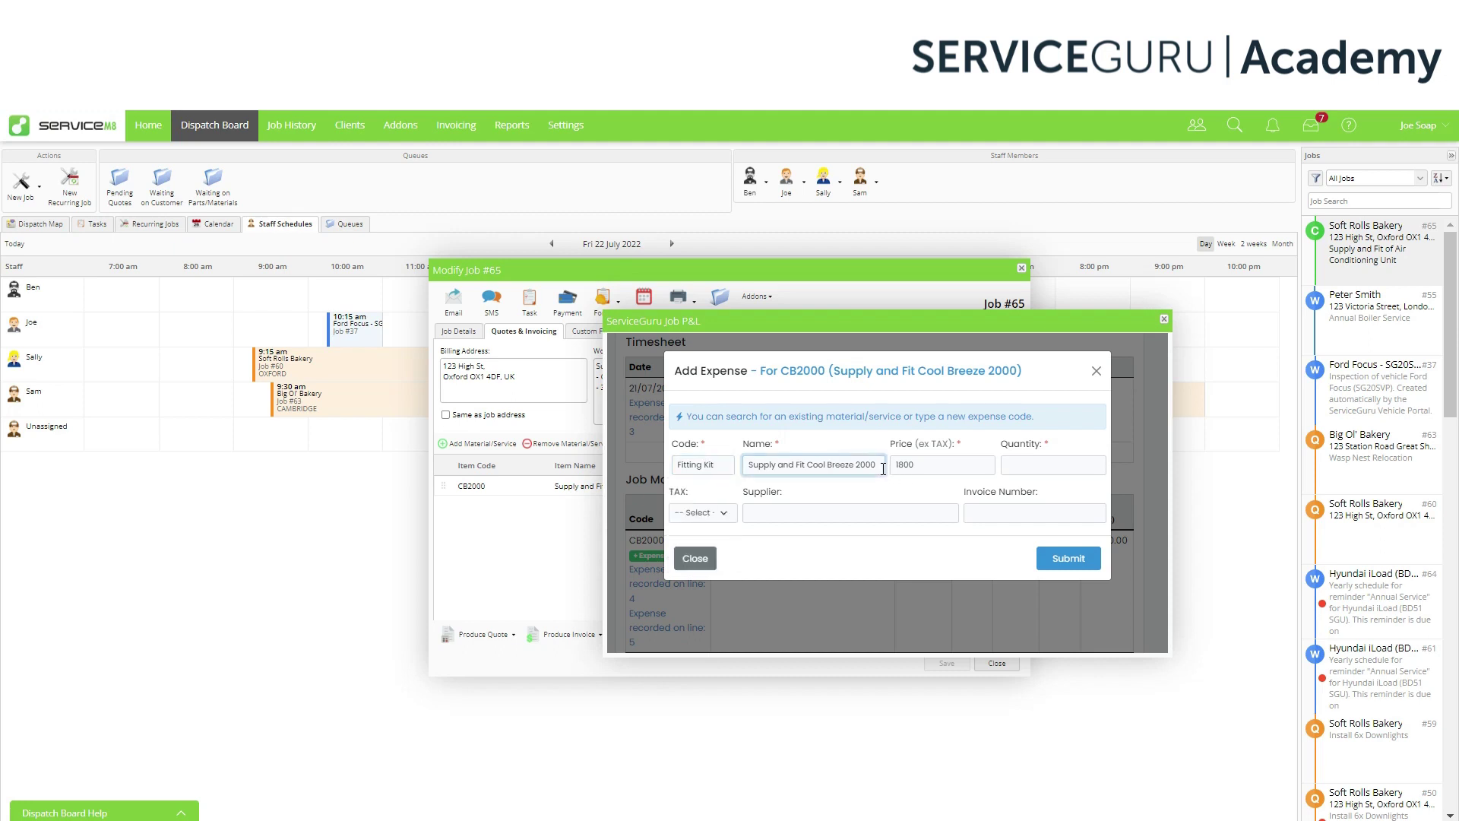
{"action": "left_click_drag", "start_coordinate": [882, 467], "coordinate": [537, 475]}
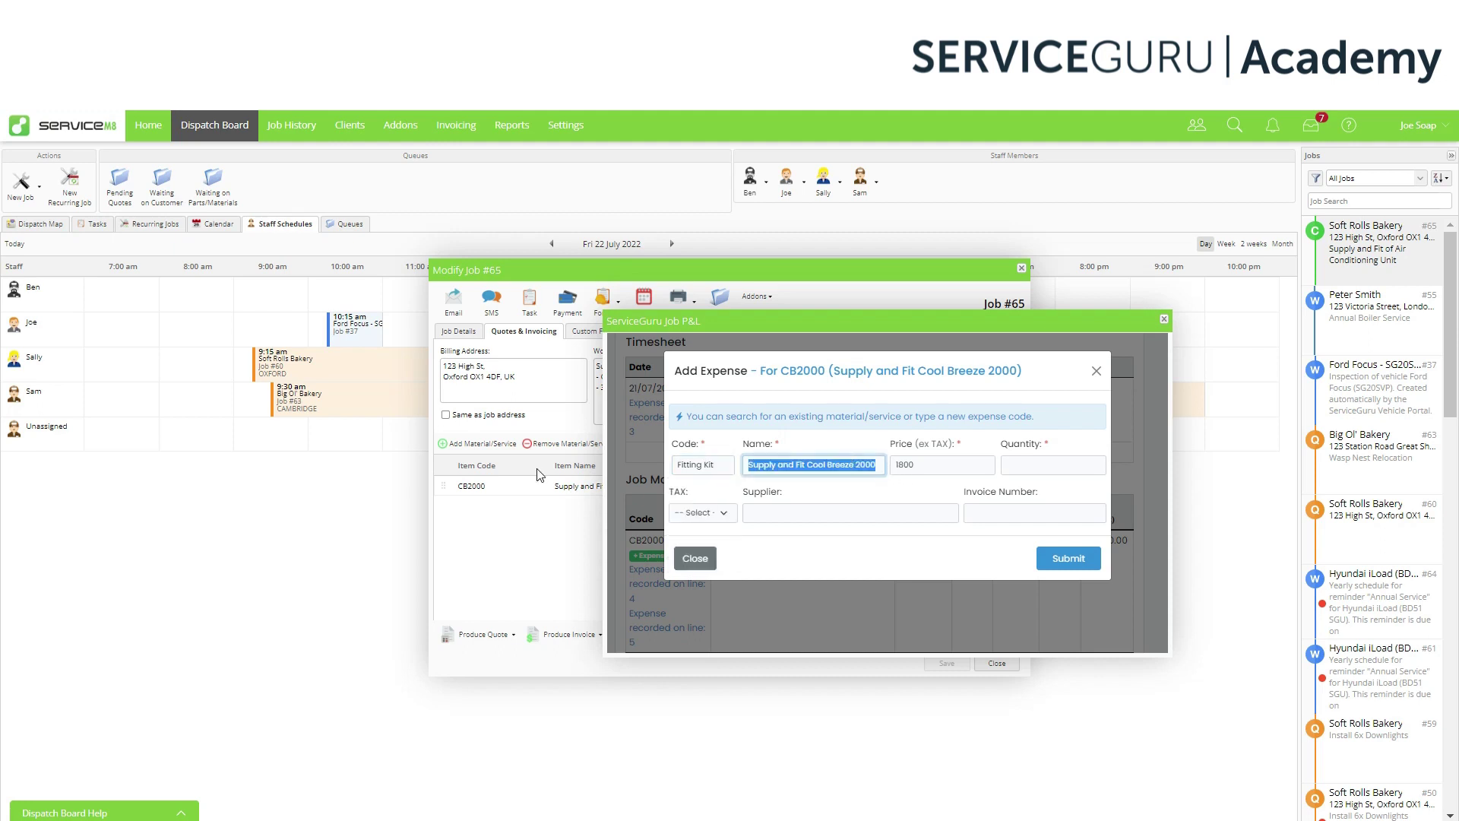
{"action": "type", "text": "Fitting"}
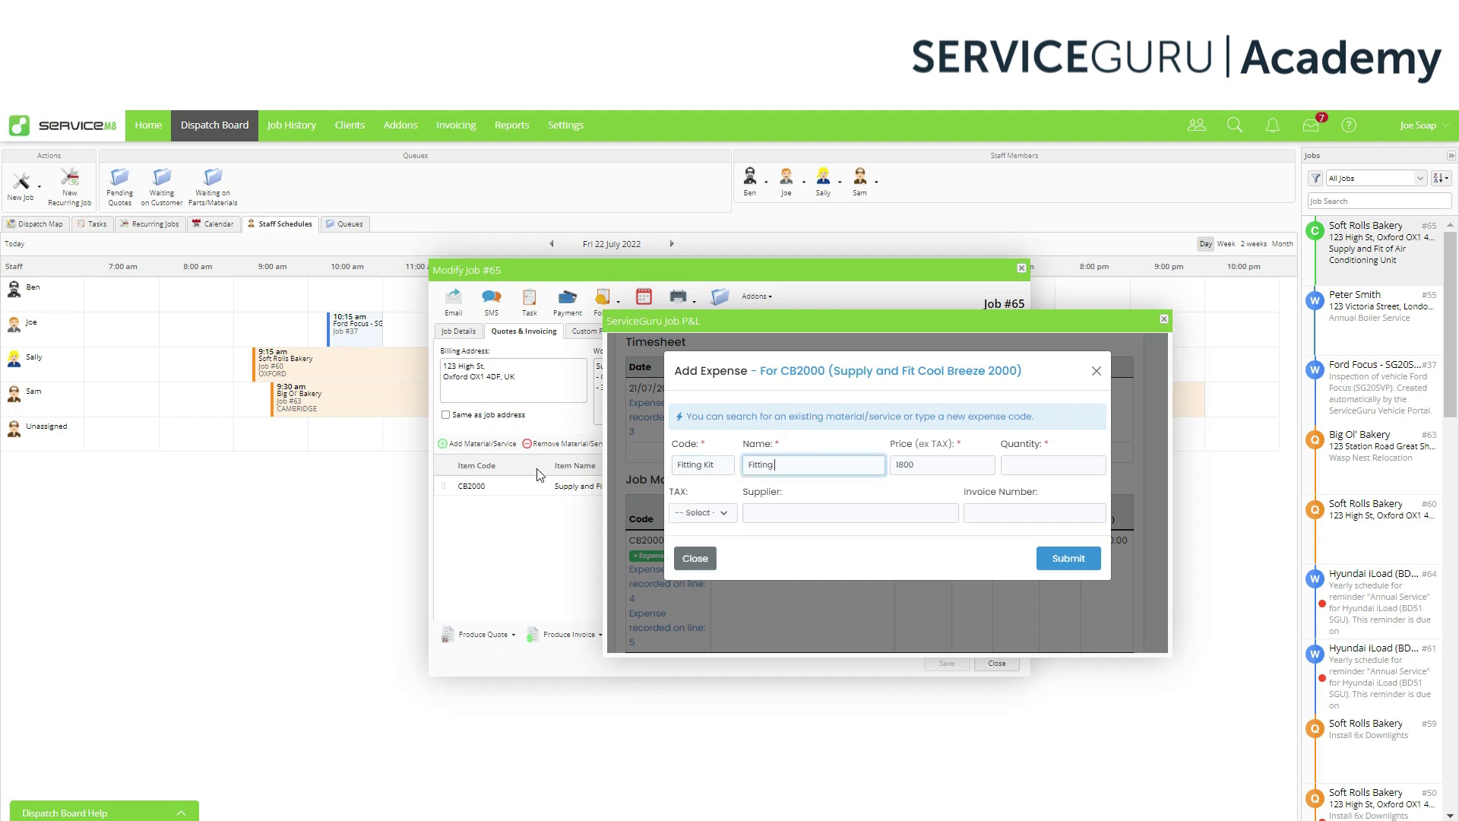
{"action": "type", "text": " Kit for Air Conditioning"}
- Set the fitting kit's price to 150 ex tax, its quantity to 1 and its tax to standard
{"action": "double_click", "coordinate": [942, 469]}
{"action": "type", "text": "150"}
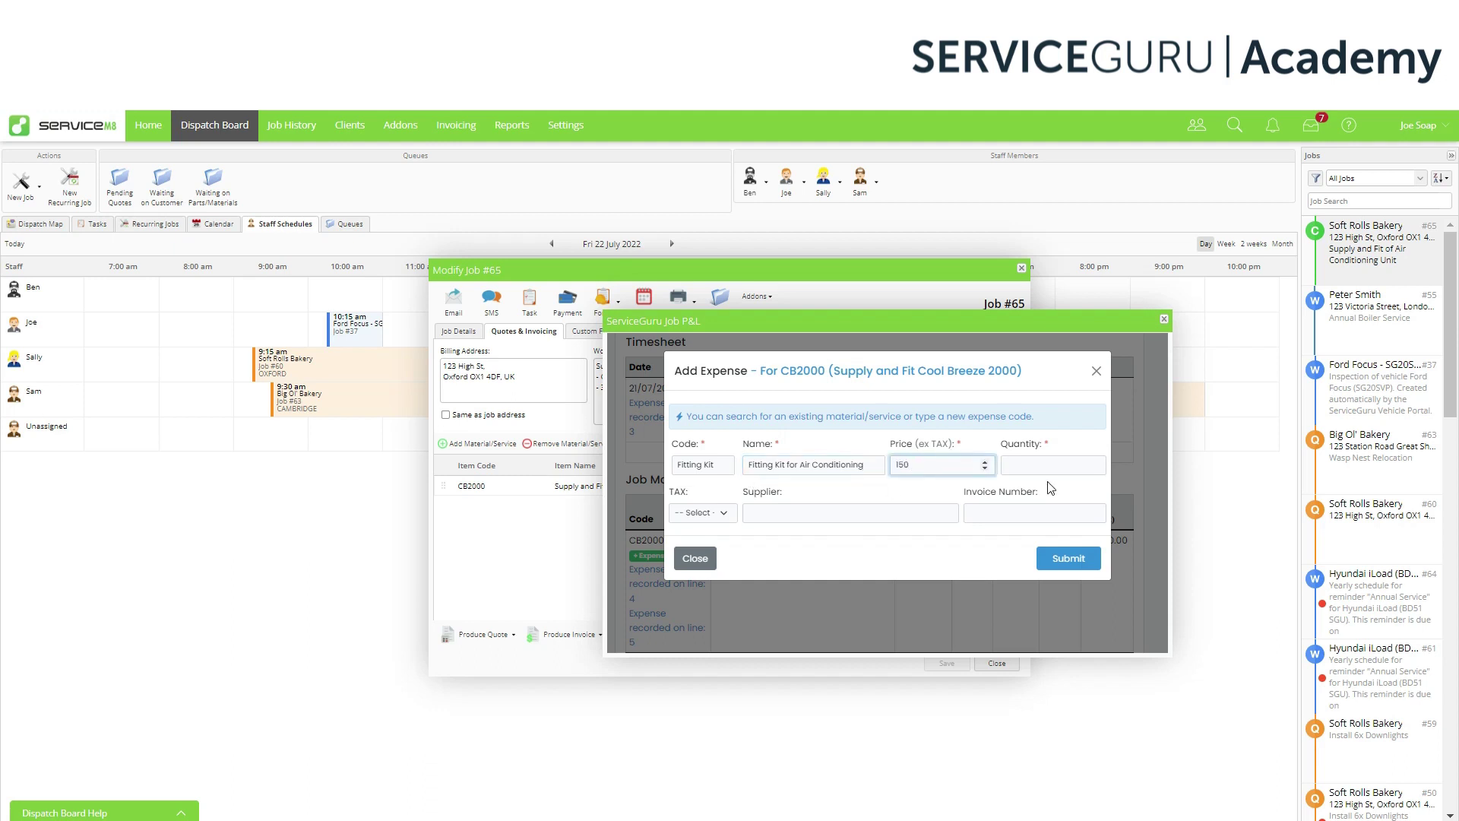
{"action": "left_click", "coordinate": [1049, 465]}
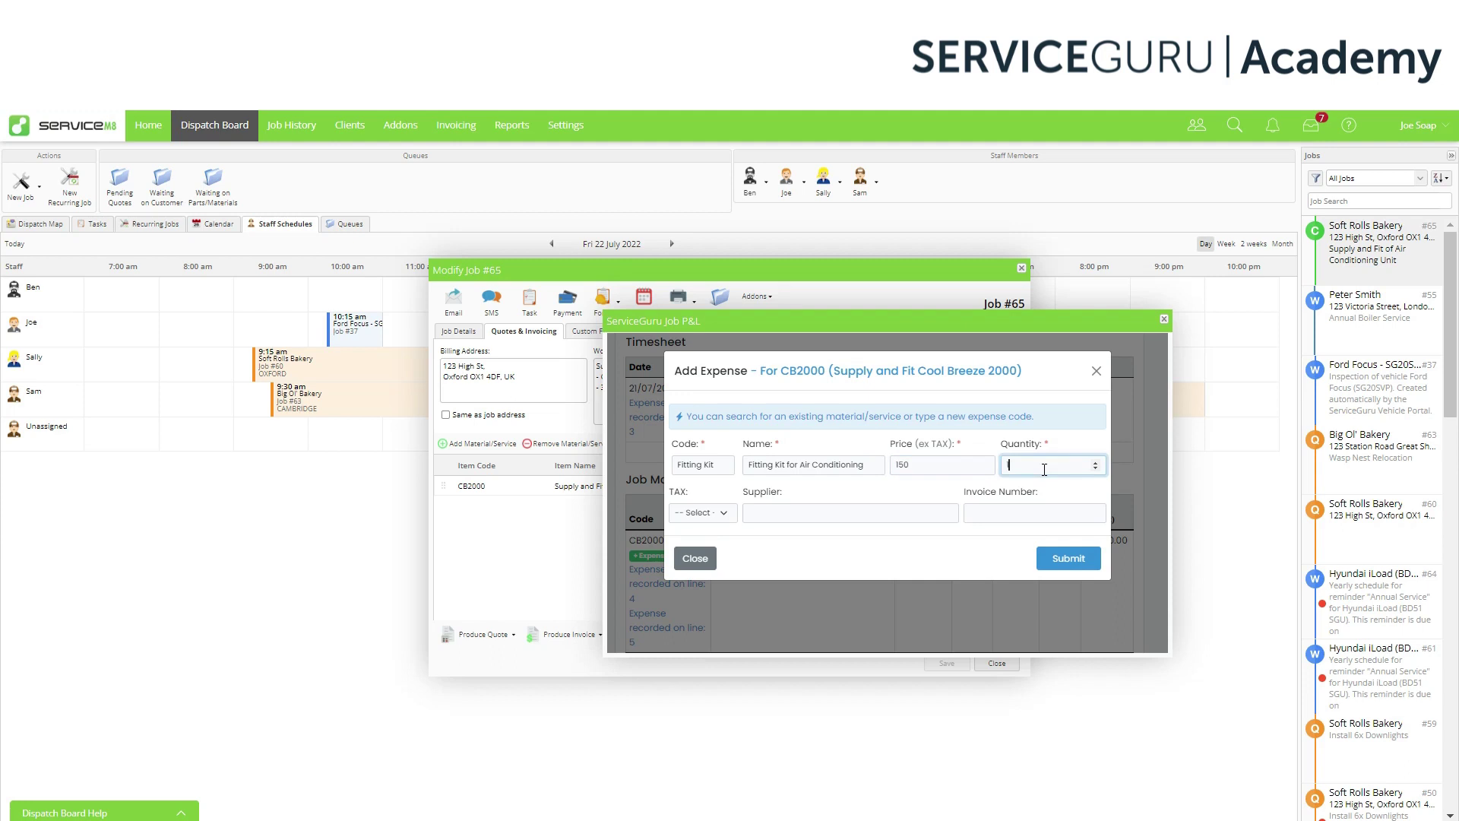
{"action": "left_click", "coordinate": [714, 513]}
{"action": "left_click", "coordinate": [708, 578]}
- Enter Boilers are us as the fitting kit's supplier with invoice number 0998, and submit the expense
{"action": "left_click", "coordinate": [790, 513]}
{"action": "type", "text": "Boile"}
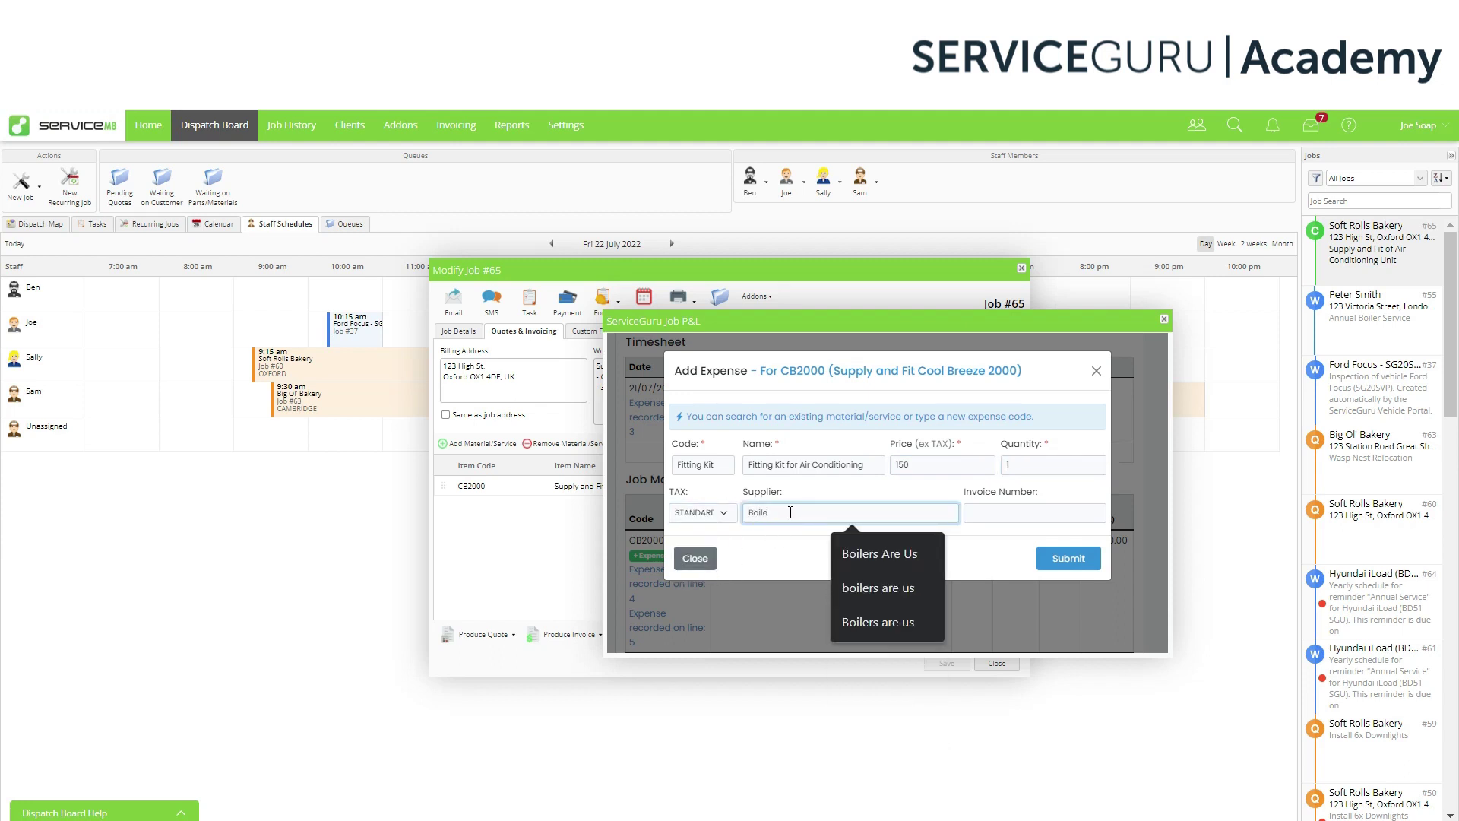
{"action": "type", "text": "rs are us"}
{"action": "key", "text": "Tab"}
{"action": "type", "text": "0998"}
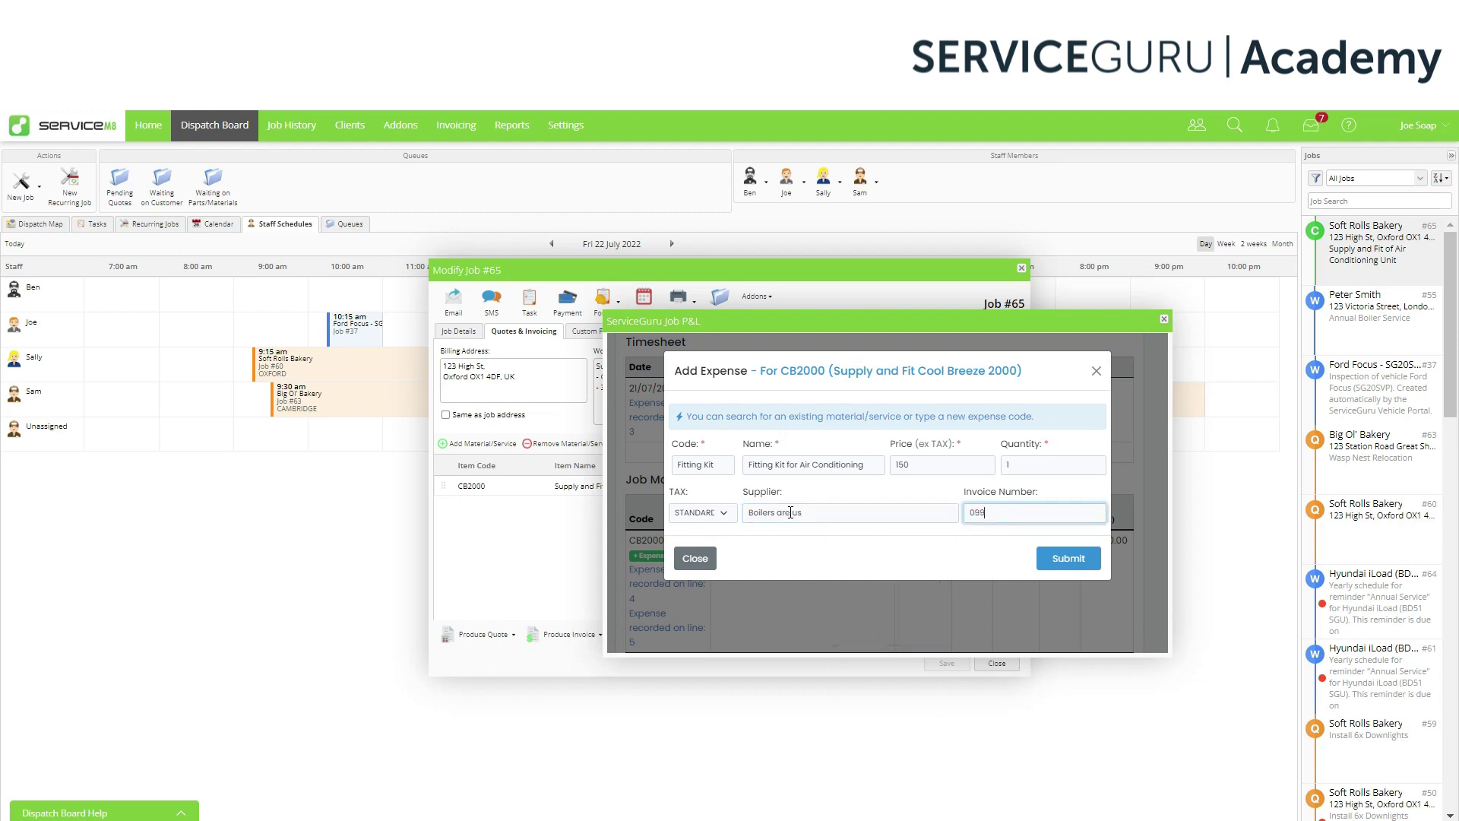
{"action": "left_click", "coordinate": [1061, 562]}
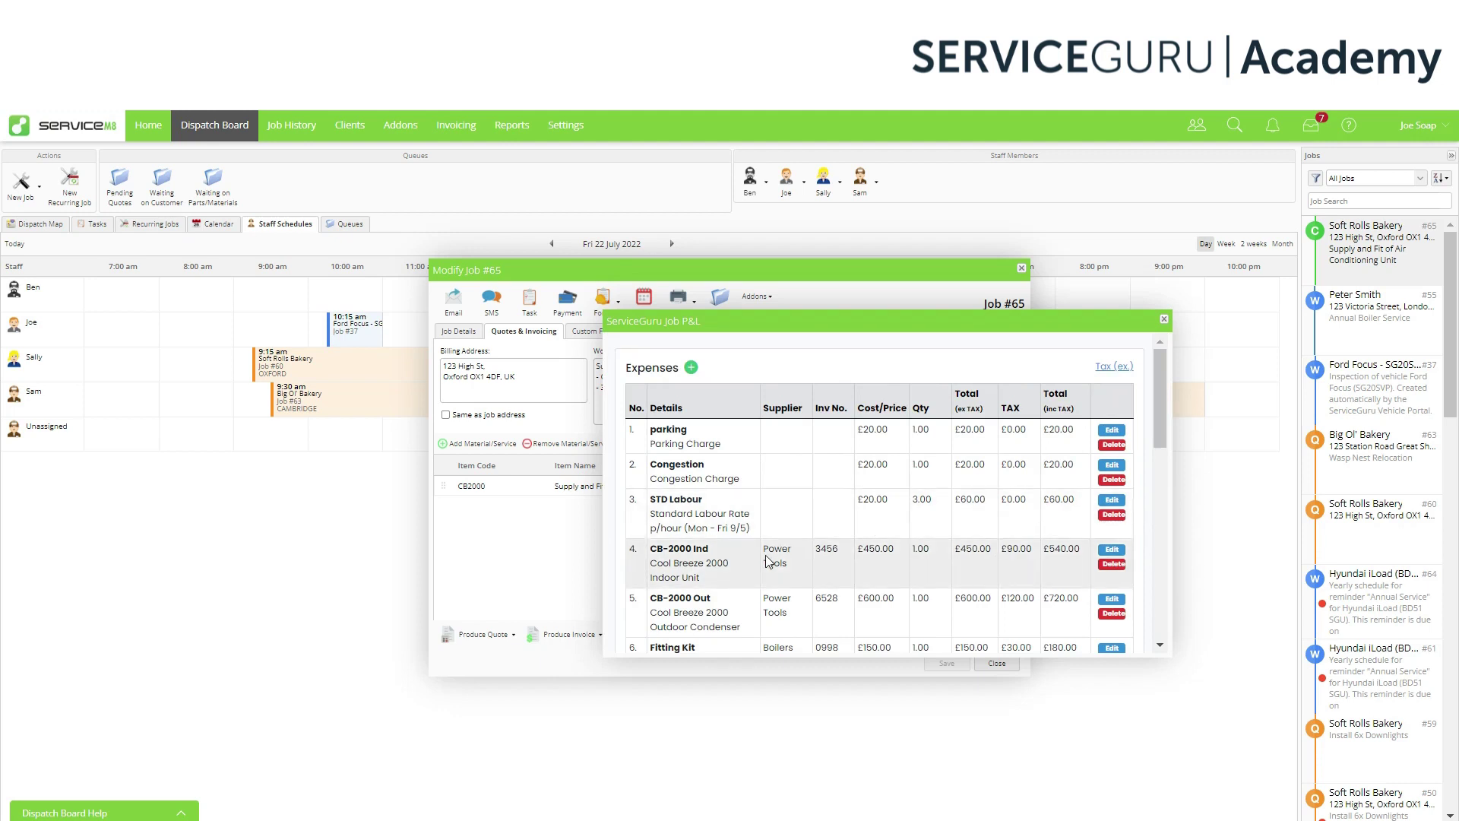
- Save the P&L report as a PDF on the job card and close the Job P&L window
{"action": "scroll", "coordinate": [766, 561], "scroll_direction": "down", "scroll_amount": 5}
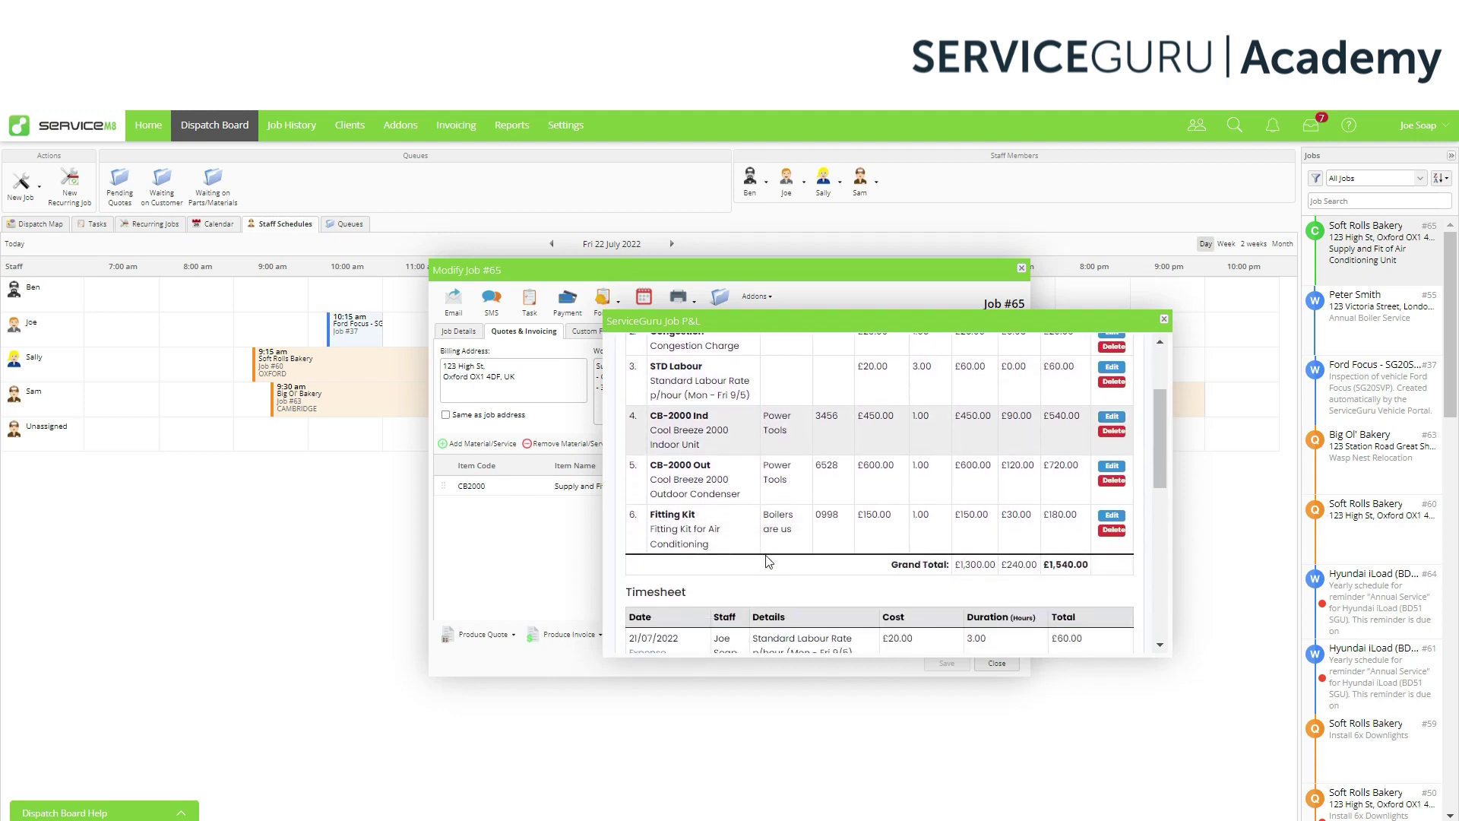
{"action": "scroll", "coordinate": [766, 561], "scroll_direction": "down", "scroll_amount": 10}
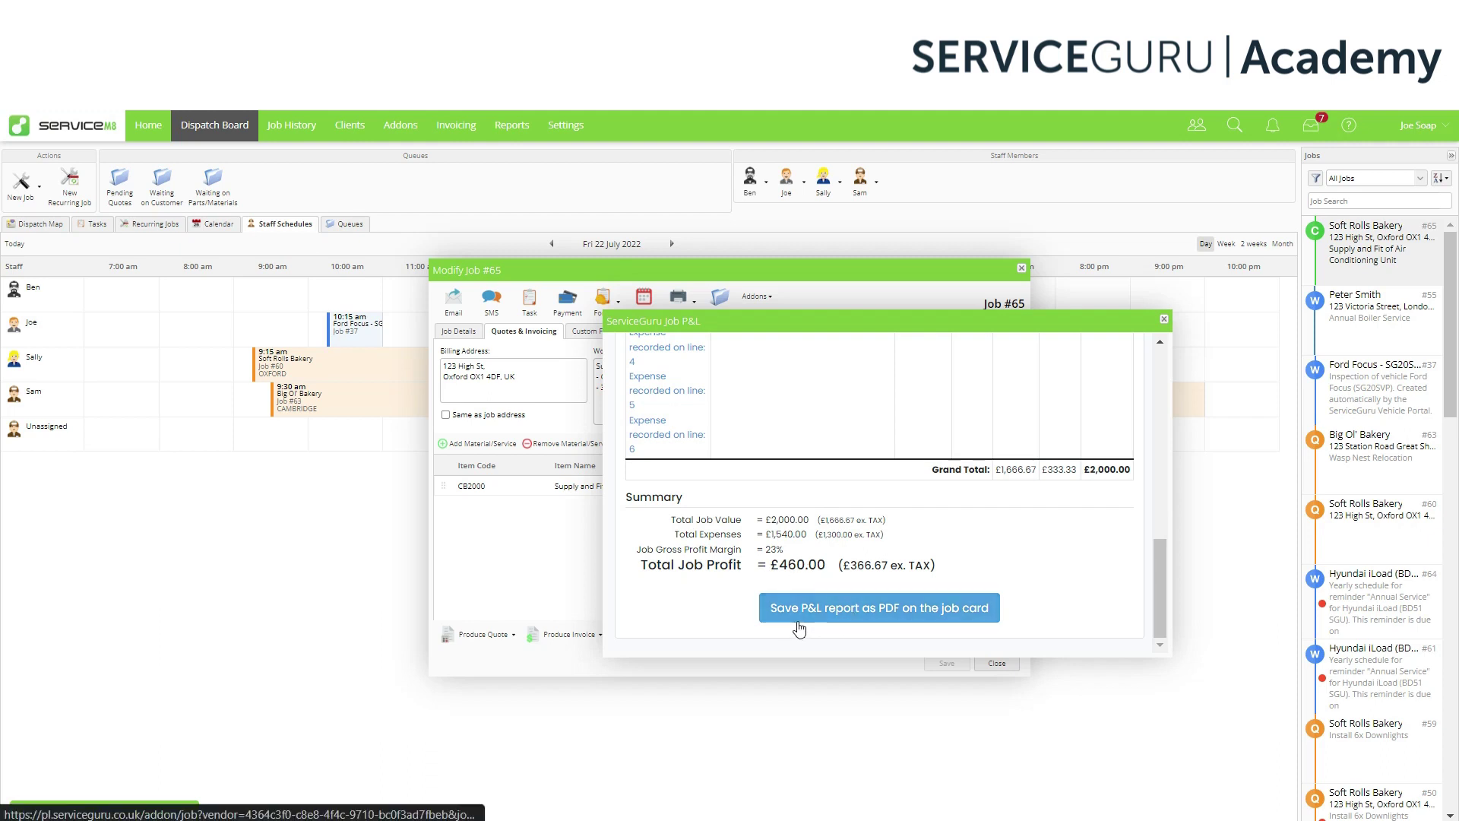
{"action": "left_click", "coordinate": [906, 611]}
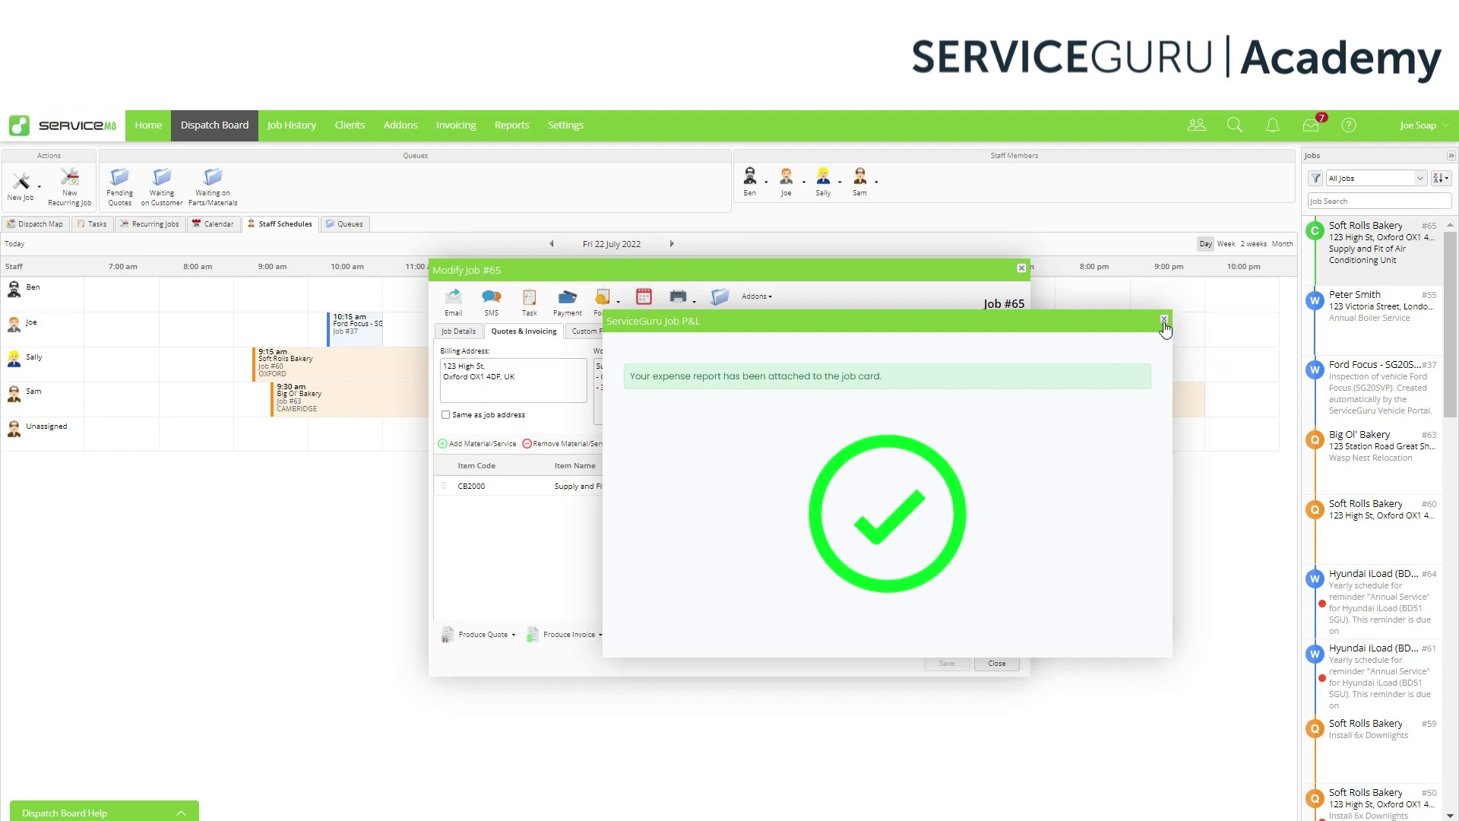
{"action": "left_click", "coordinate": [1164, 319]}
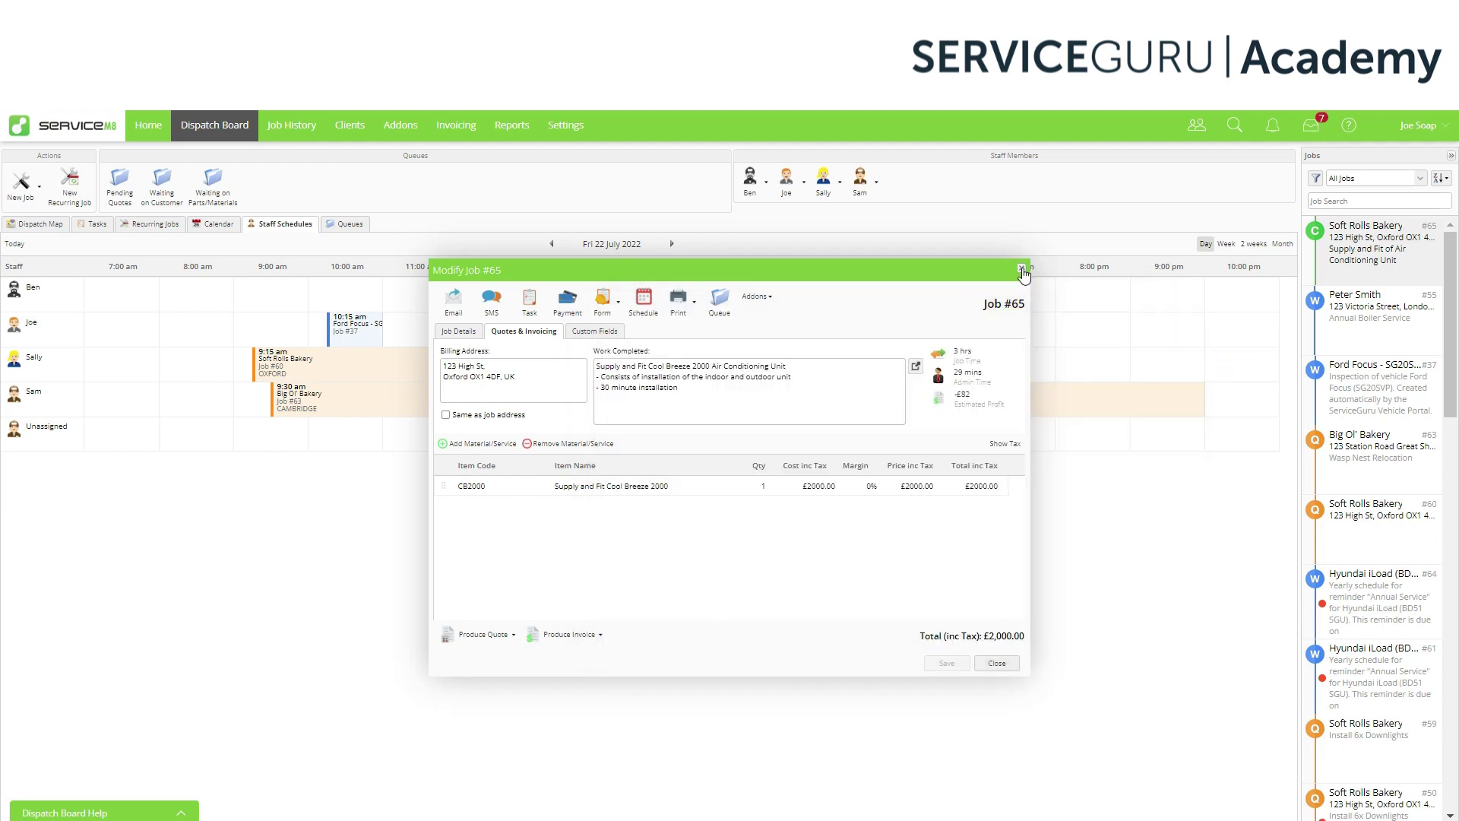
- Reopen the Soft Rolls Bakery air conditioning job, review the attached job profit and loss_65.pdf through its summary, and close the job
{"action": "left_click", "coordinate": [1023, 270]}
{"action": "left_click", "coordinate": [1432, 268]}
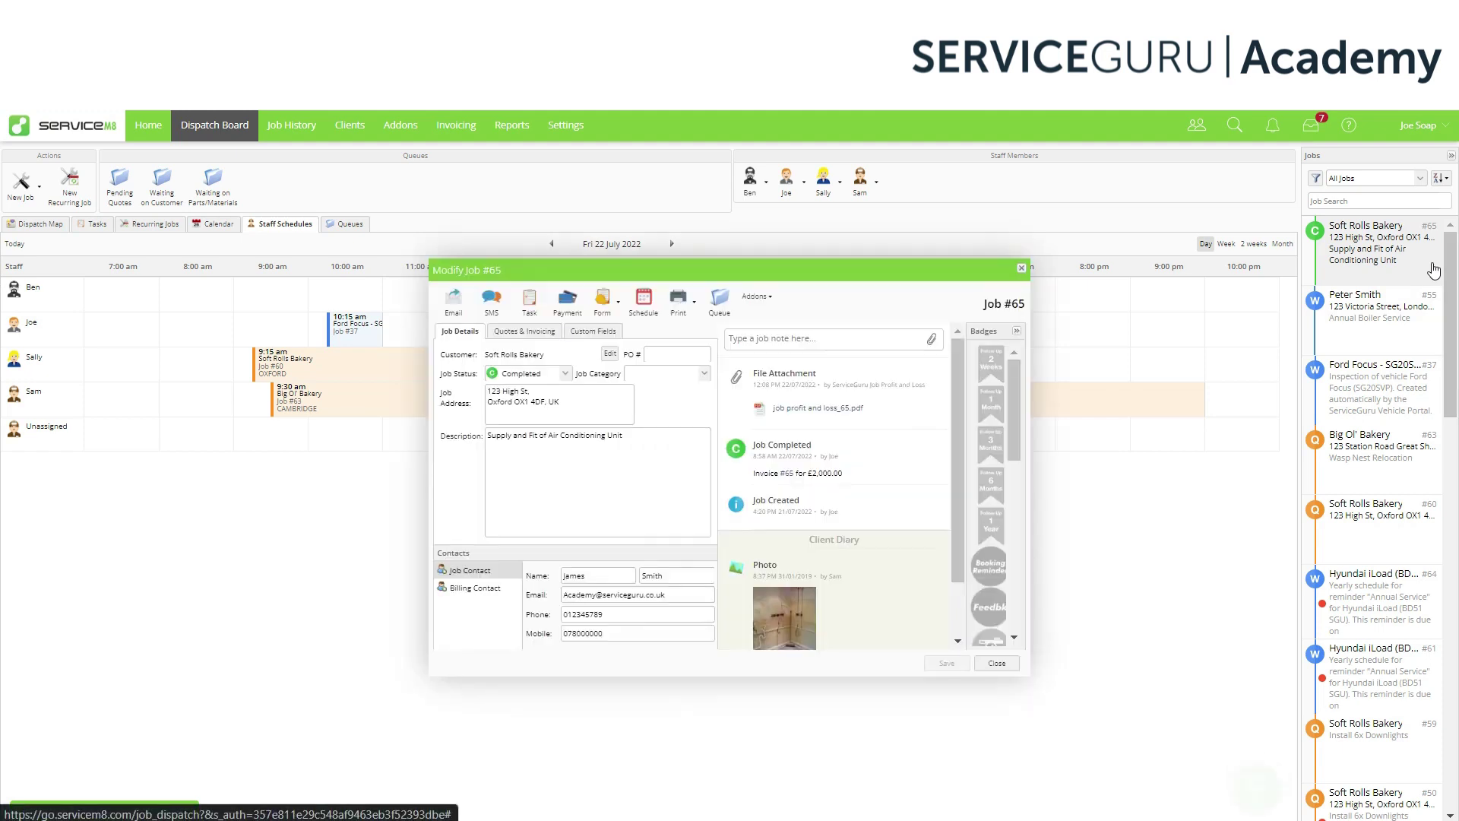
{"action": "left_click", "coordinate": [840, 413]}
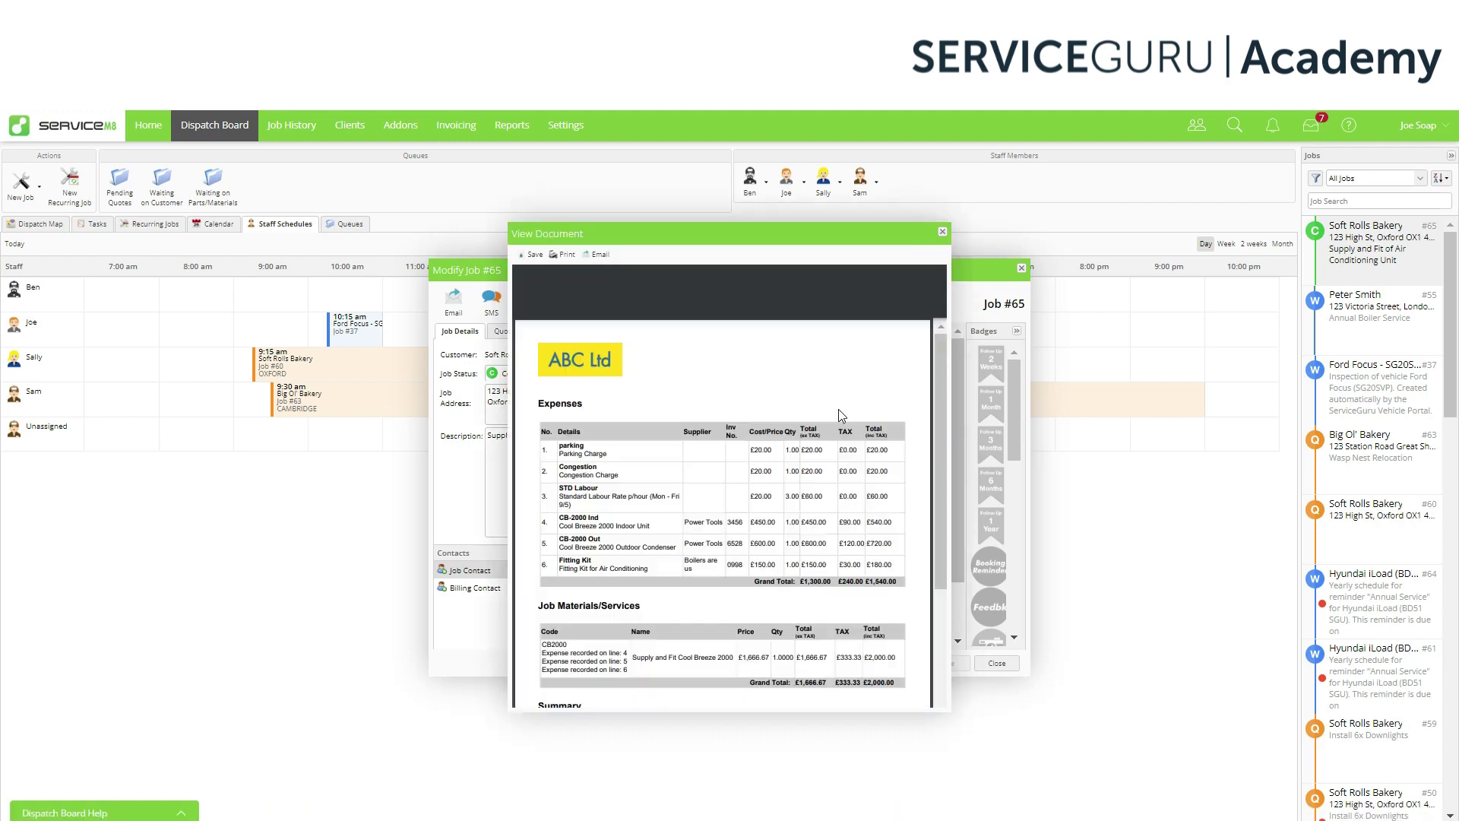
{"action": "scroll", "coordinate": [839, 411], "scroll_direction": "down", "scroll_amount": 1}
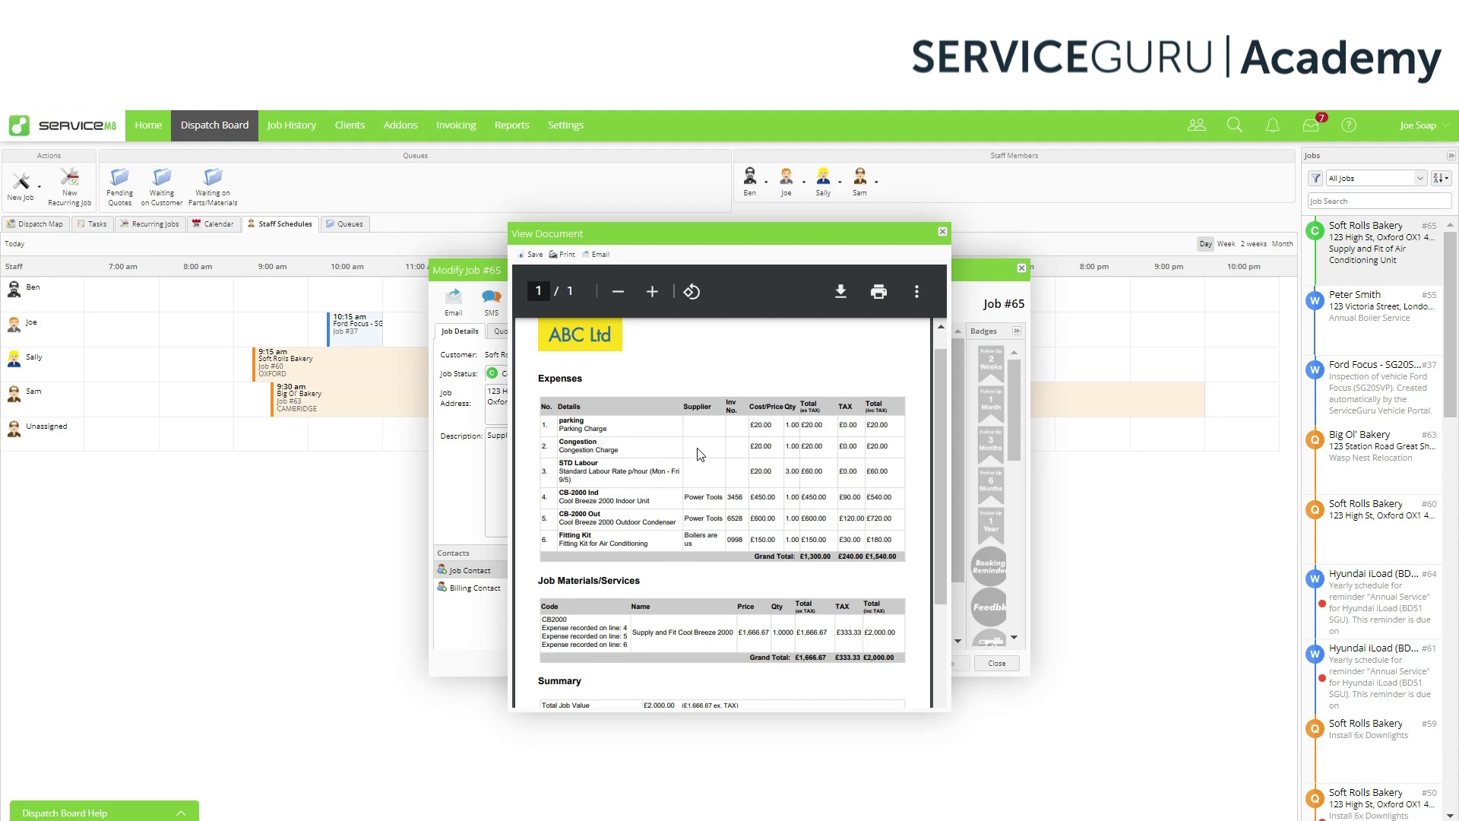
{"action": "scroll", "coordinate": [700, 455], "scroll_direction": "down", "scroll_amount": 3}
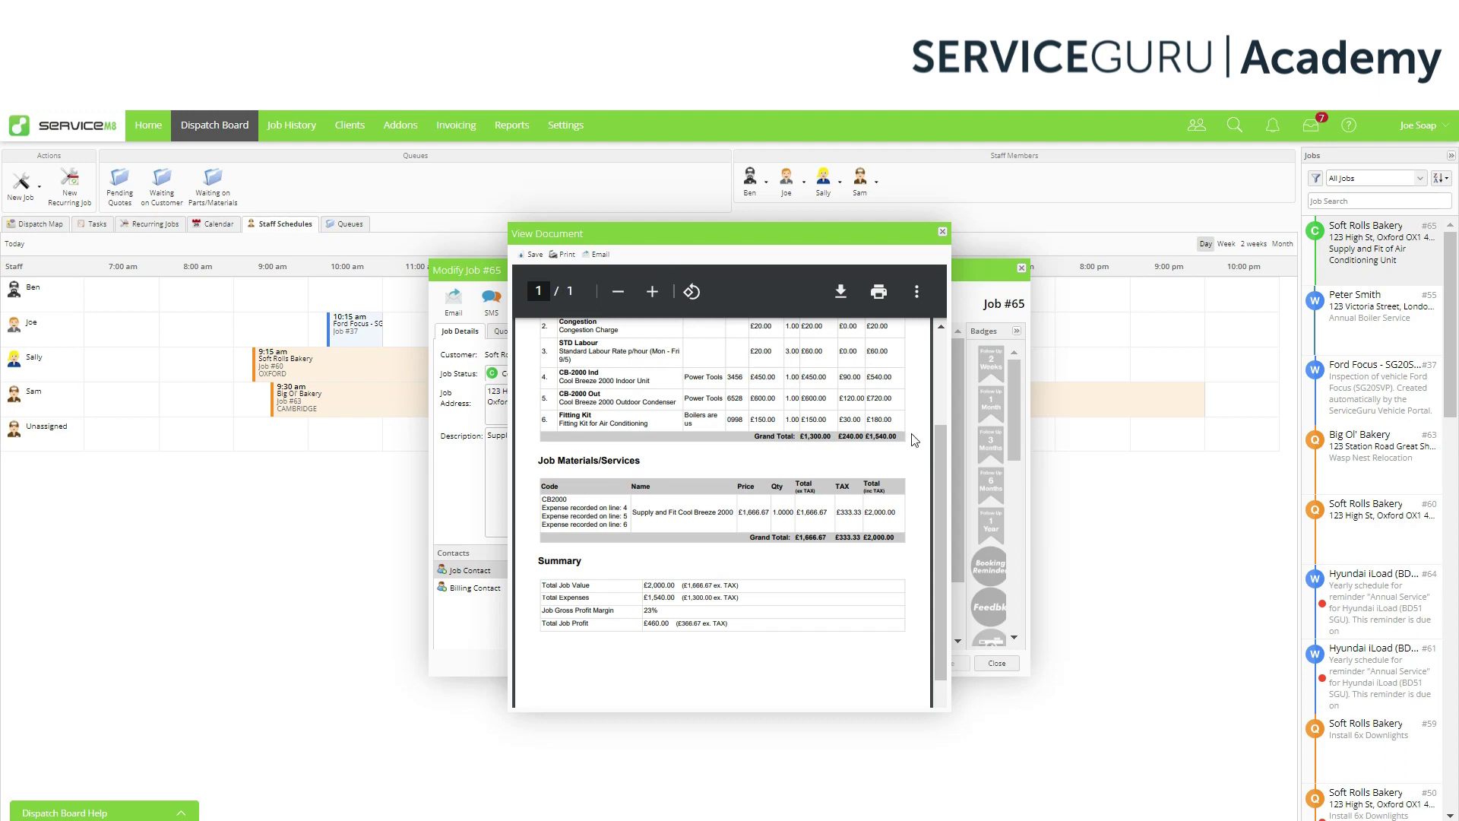
{"action": "left_click", "coordinate": [943, 234]}
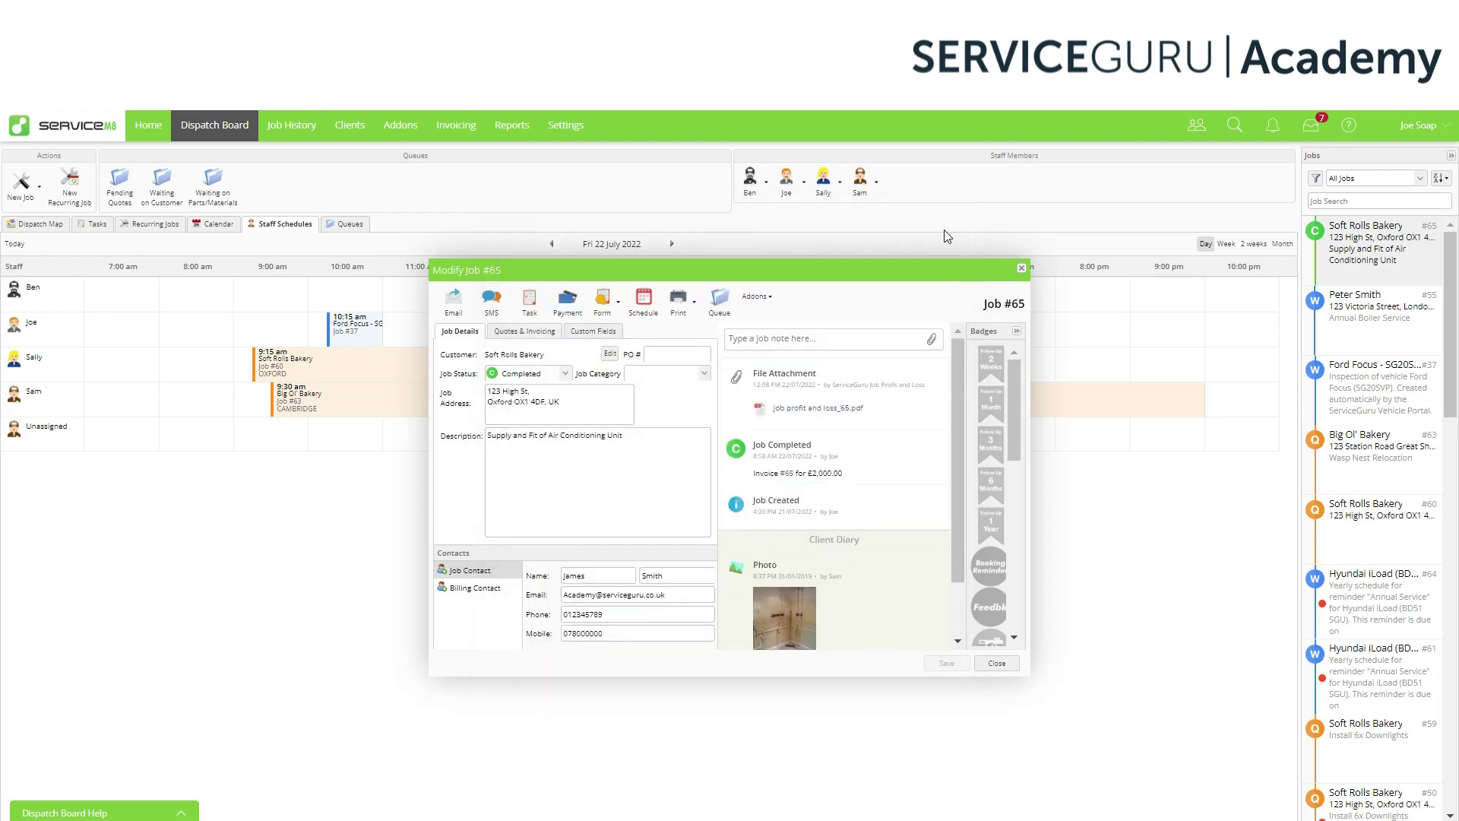
{"action": "left_click", "coordinate": [1022, 269]}
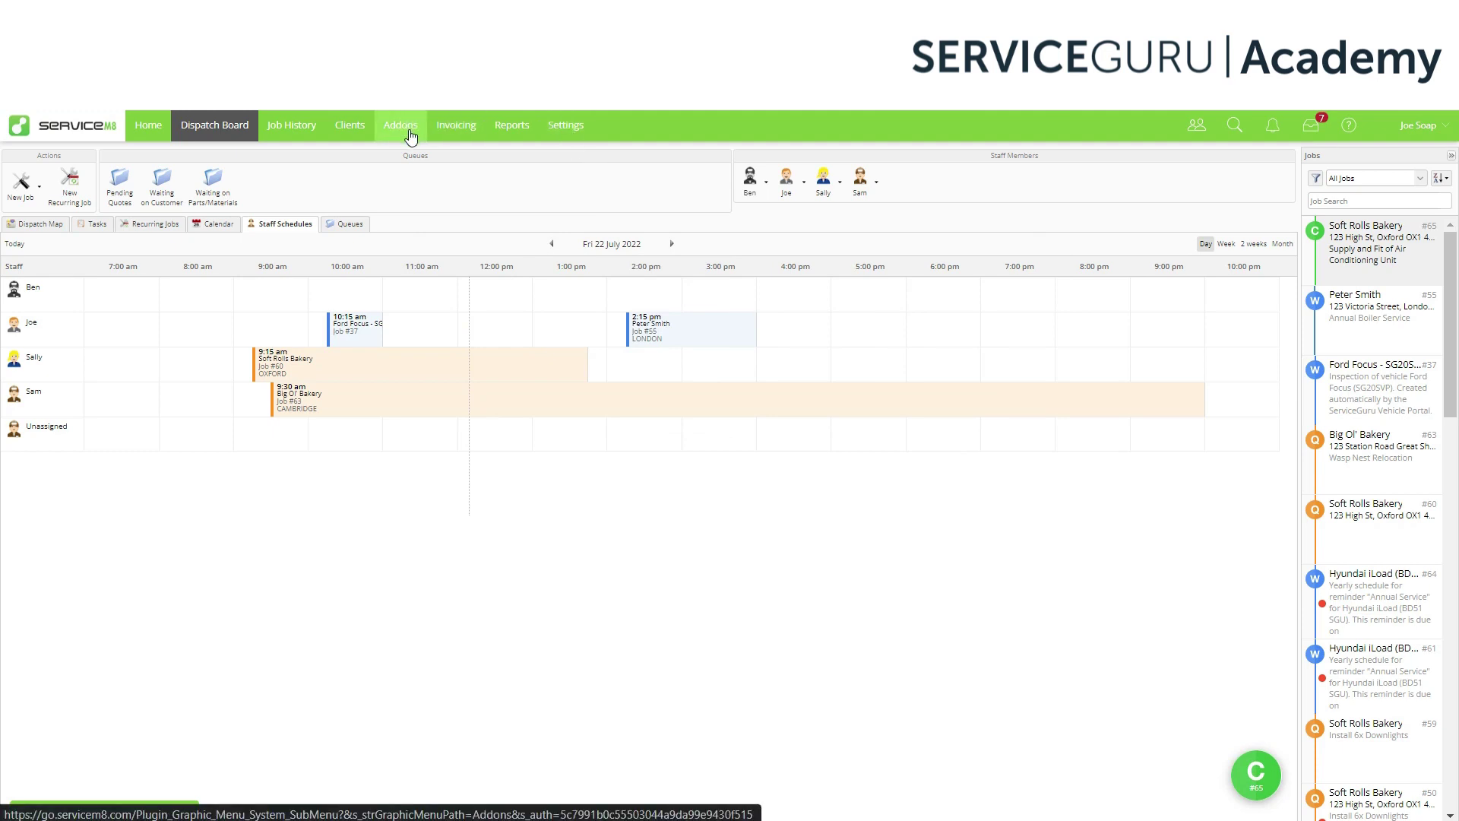
- Open the security roles of the ServiceGuru Job P&L add-on and switch off access for the last listed user
{"action": "left_click", "coordinate": [411, 135]}
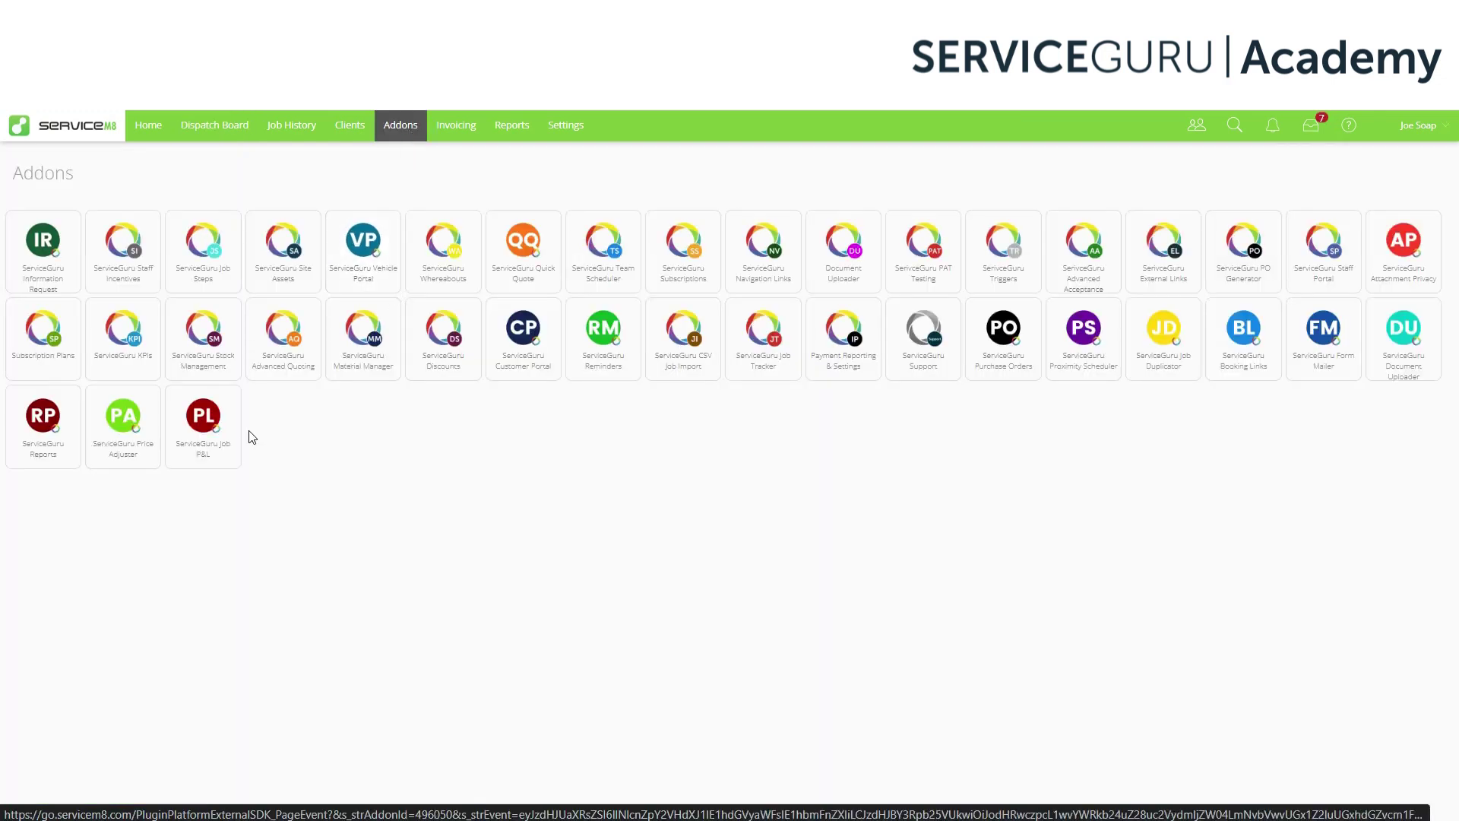
{"action": "left_click", "coordinate": [220, 457]}
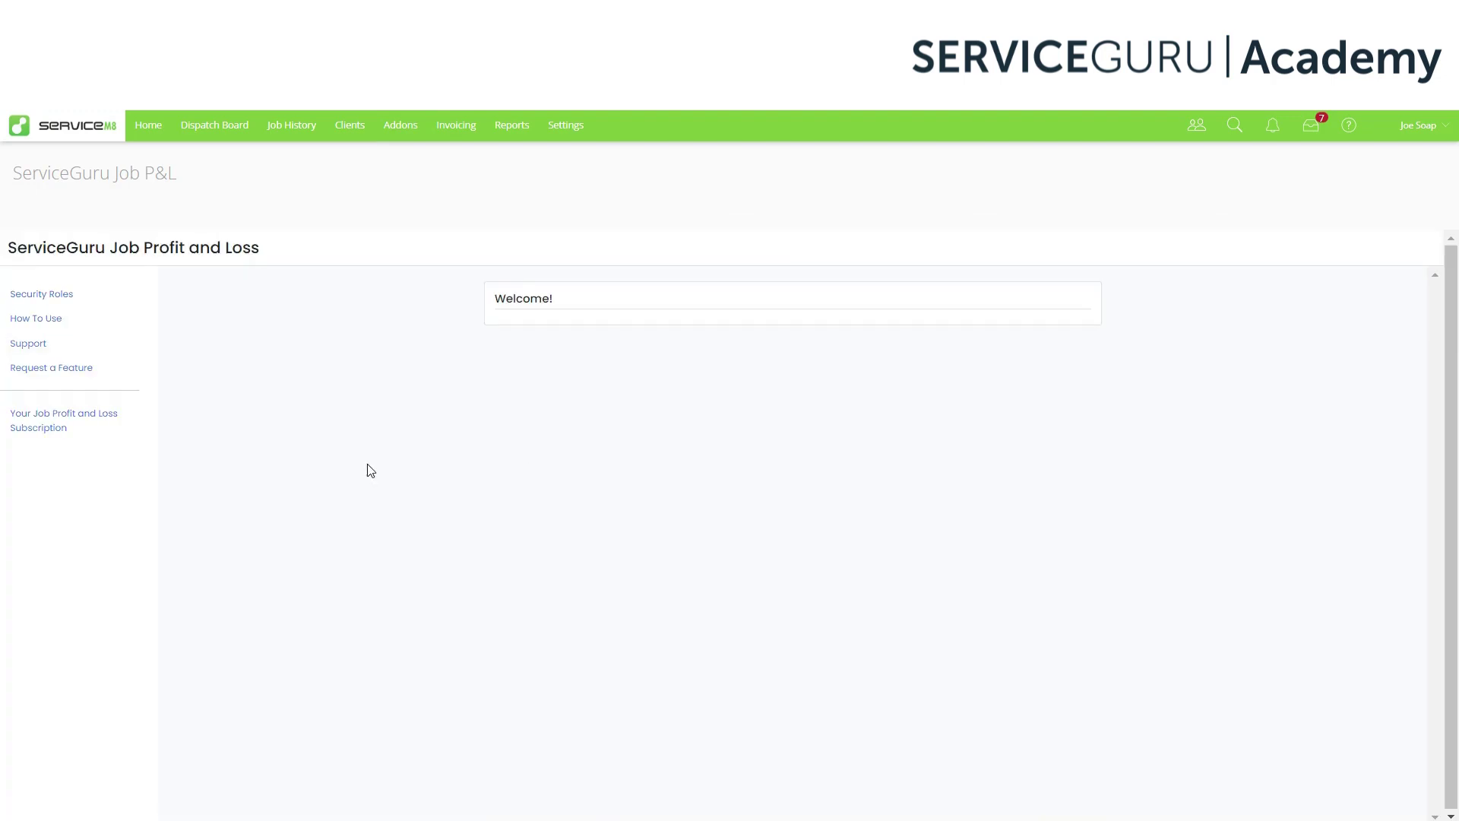
{"action": "left_click", "coordinate": [74, 303]}
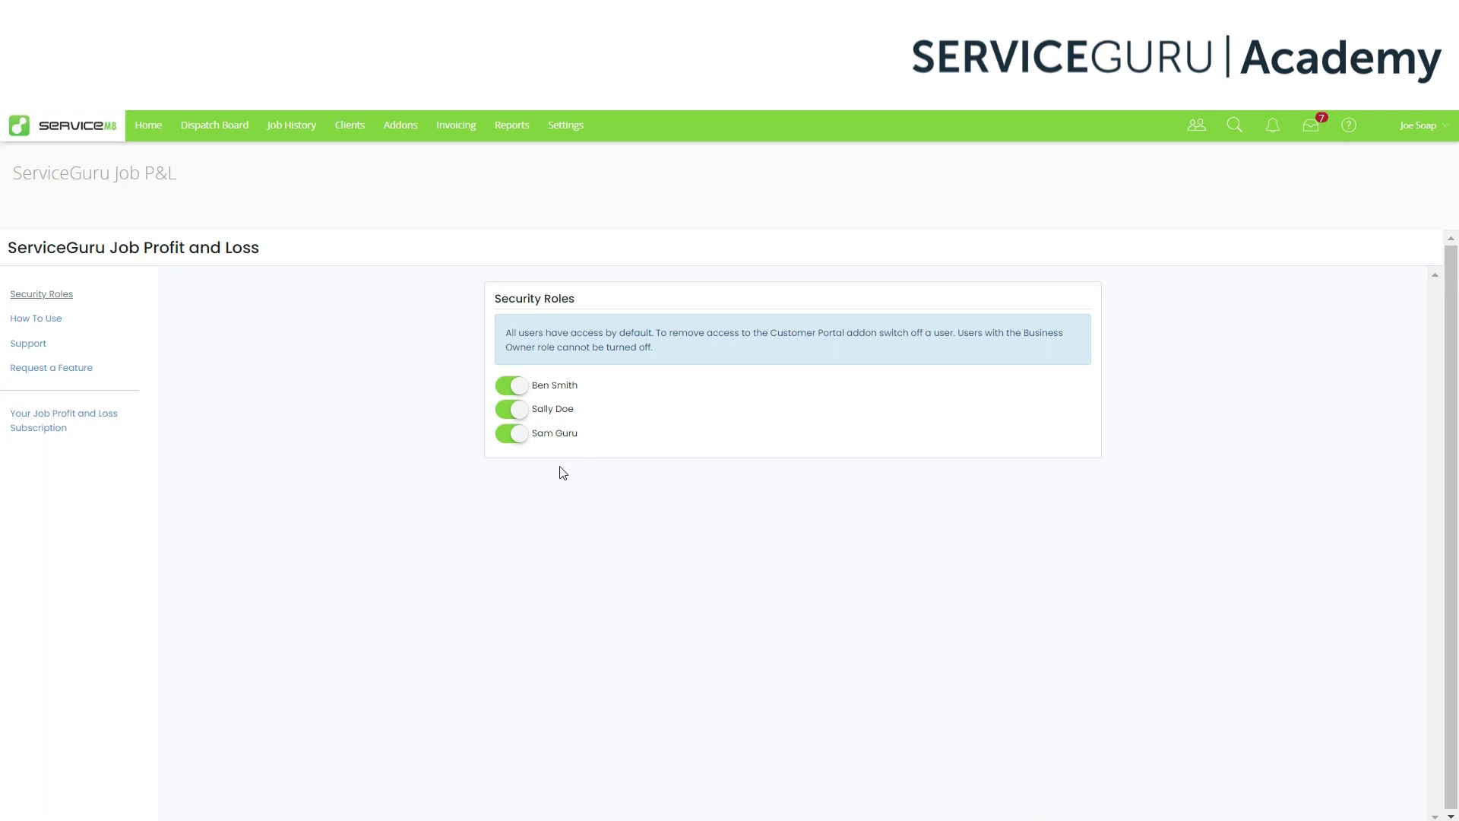
{"action": "left_click", "coordinate": [519, 437]}
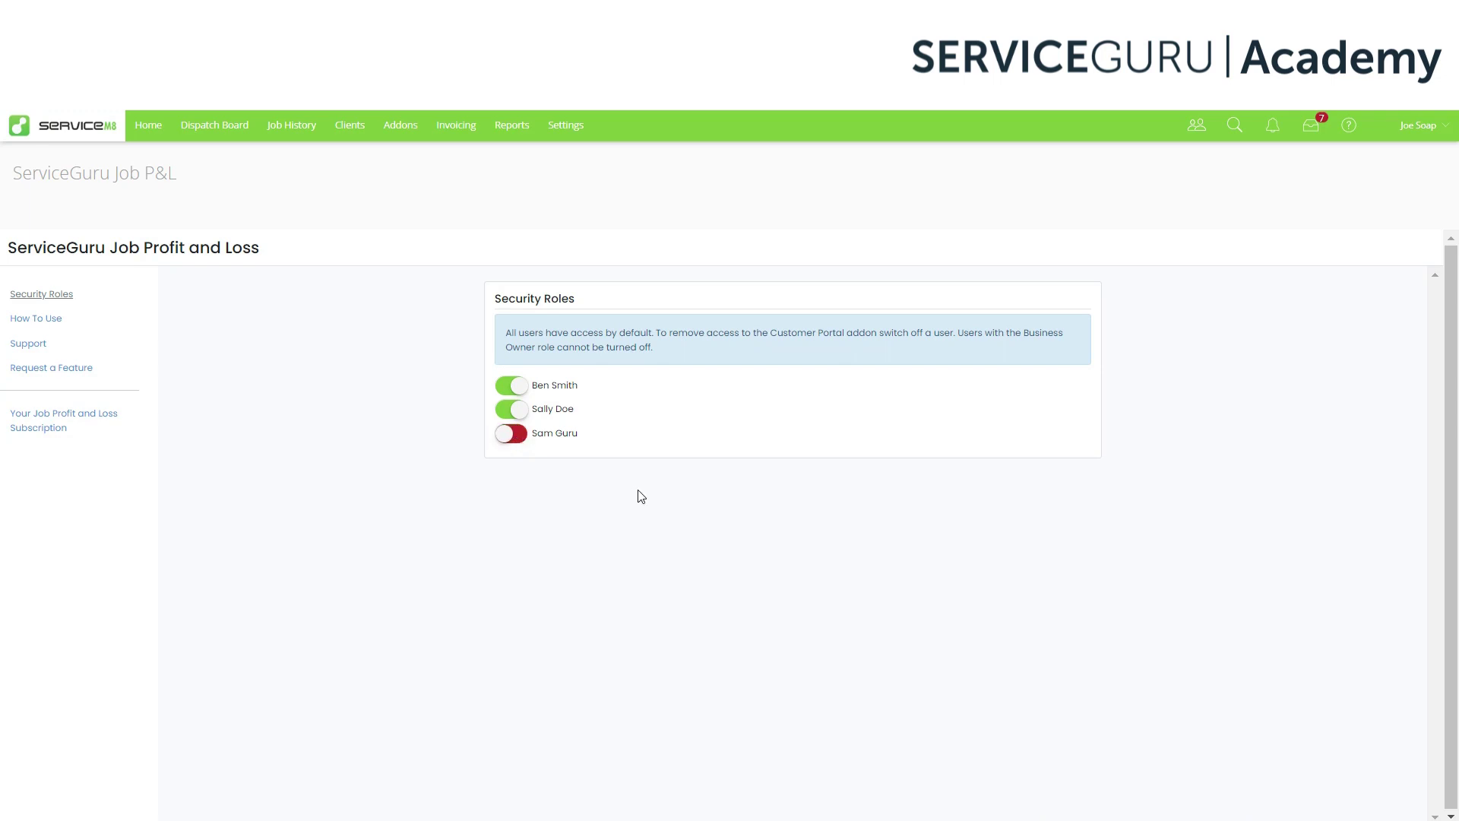